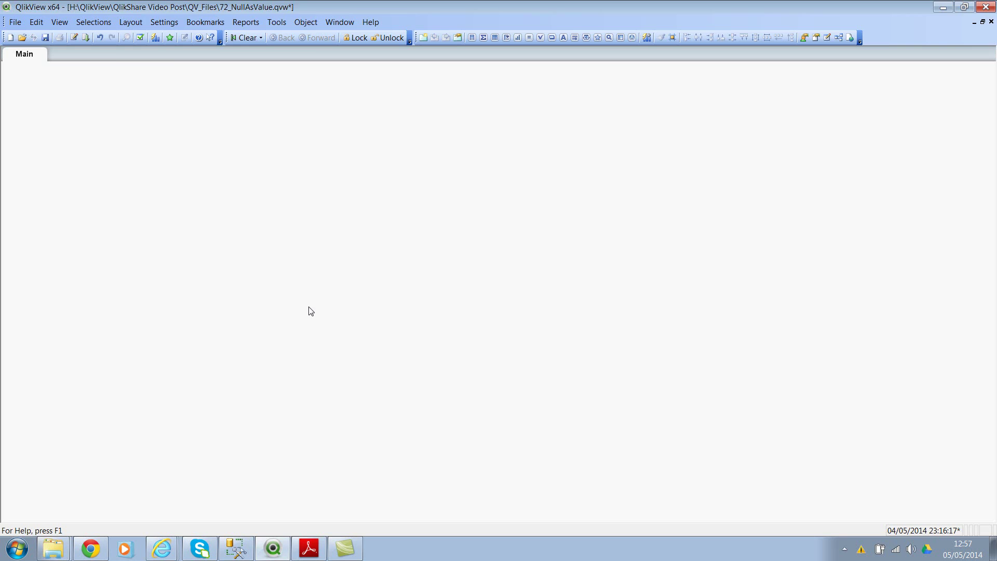
Step: Review the OLEDB connection and the five-field DimCustomer LOAD in the script, then reload 18,869 lines
{"action": "key", "text": "ctrl+e"}
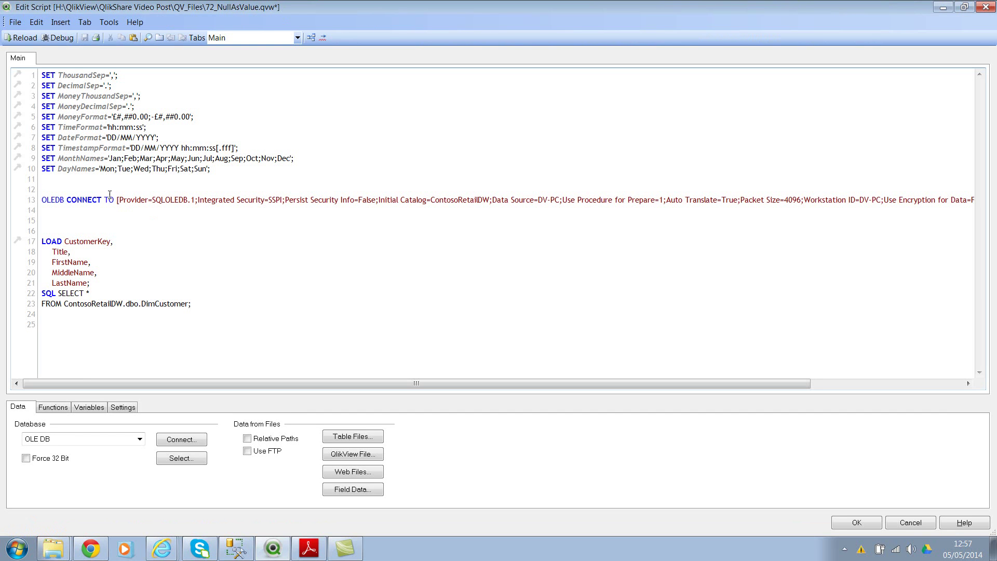
{"action": "left_click_drag", "start_coordinate": [41, 200], "coordinate": [237, 195]}
{"action": "left_click", "coordinate": [227, 222]}
{"action": "left_click_drag", "start_coordinate": [65, 242], "coordinate": [92, 283]}
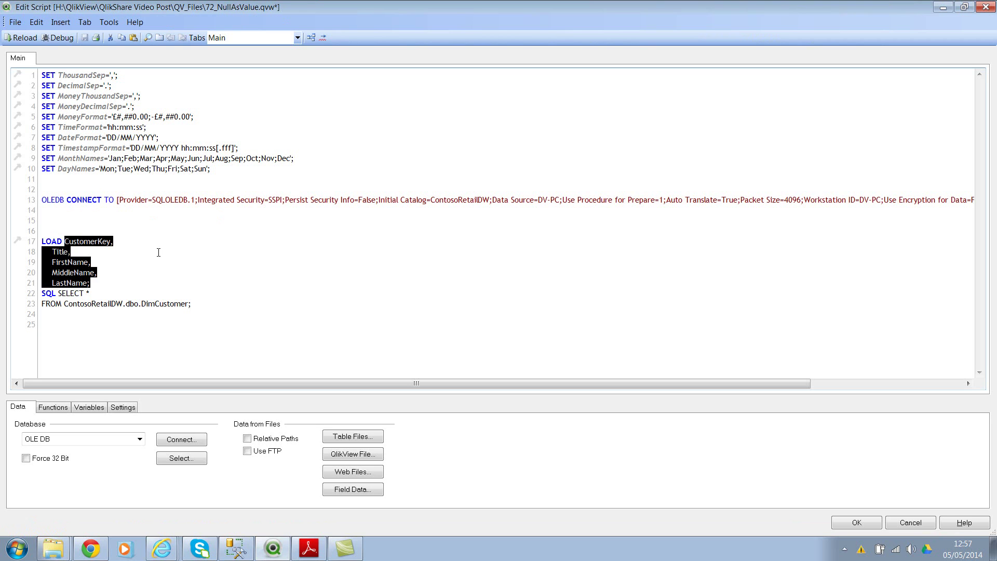
{"action": "left_click", "coordinate": [106, 247]}
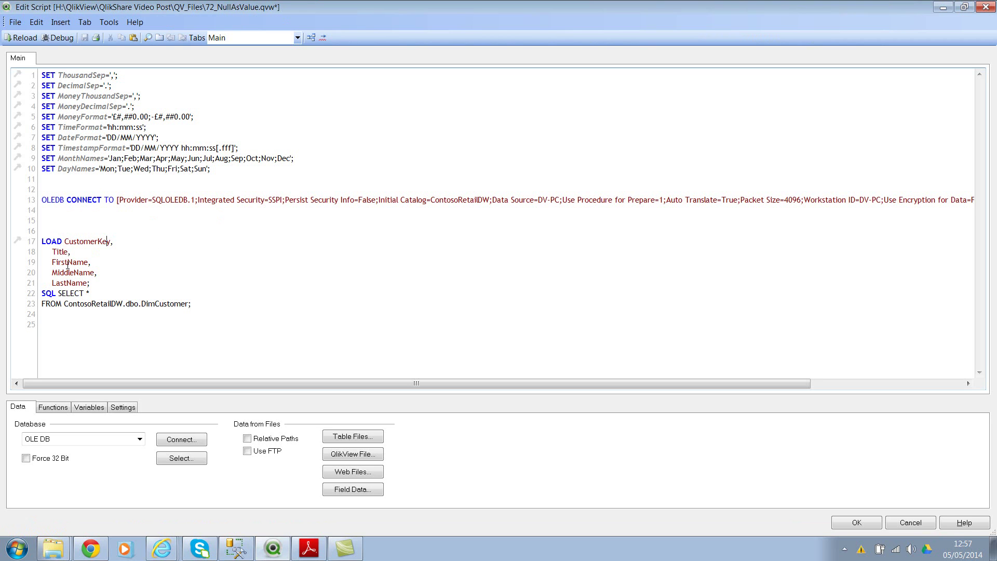
{"action": "left_click_drag", "start_coordinate": [69, 272], "coordinate": [71, 285]}
{"action": "left_click", "coordinate": [71, 285]}
{"action": "left_click", "coordinate": [21, 37]}
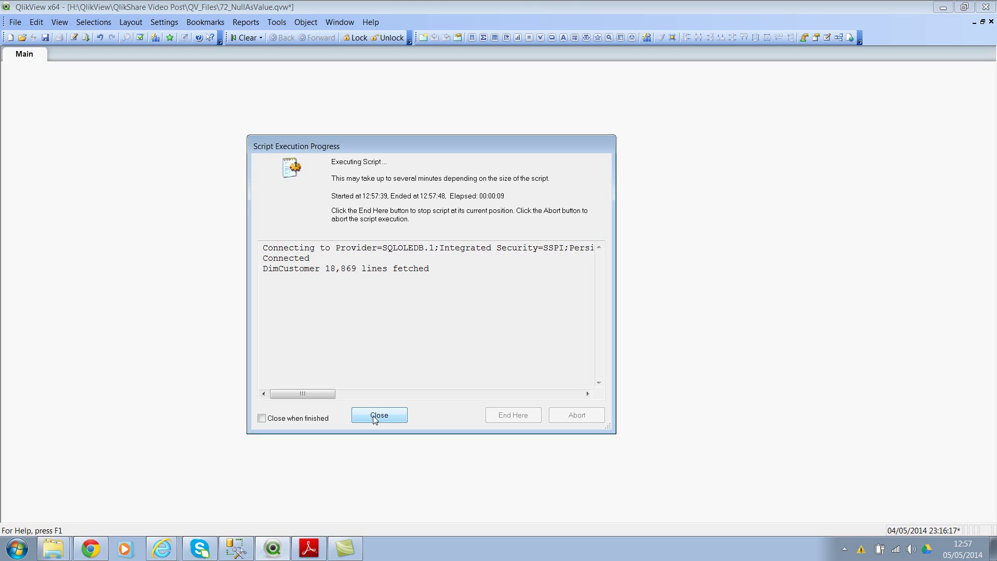
Step: Dismiss the reload progress and sheet settings, and start a new Table Box on the Main sheet
{"action": "left_click", "coordinate": [379, 414]}
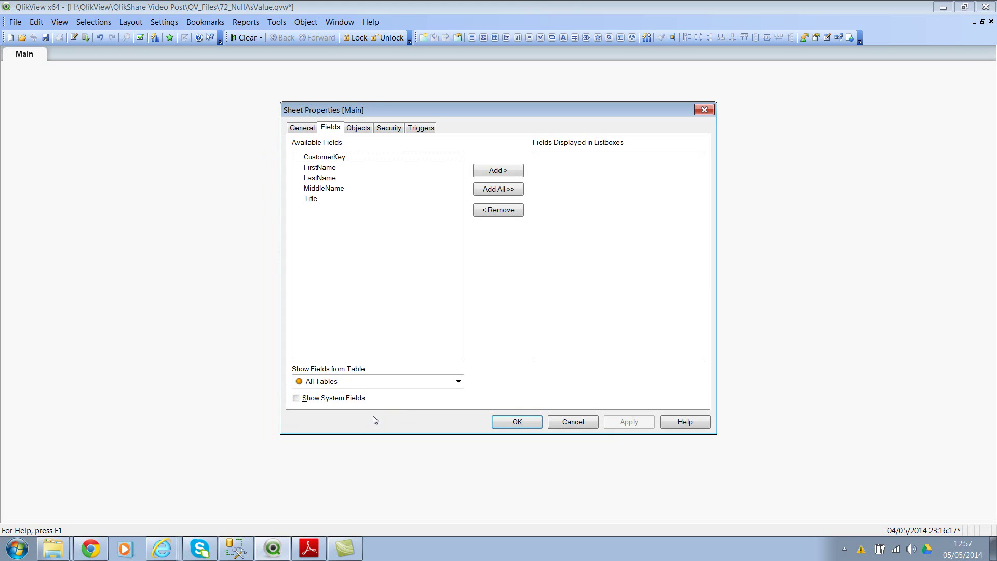
{"action": "left_click", "coordinate": [514, 420]}
{"action": "right_click", "coordinate": [232, 174]}
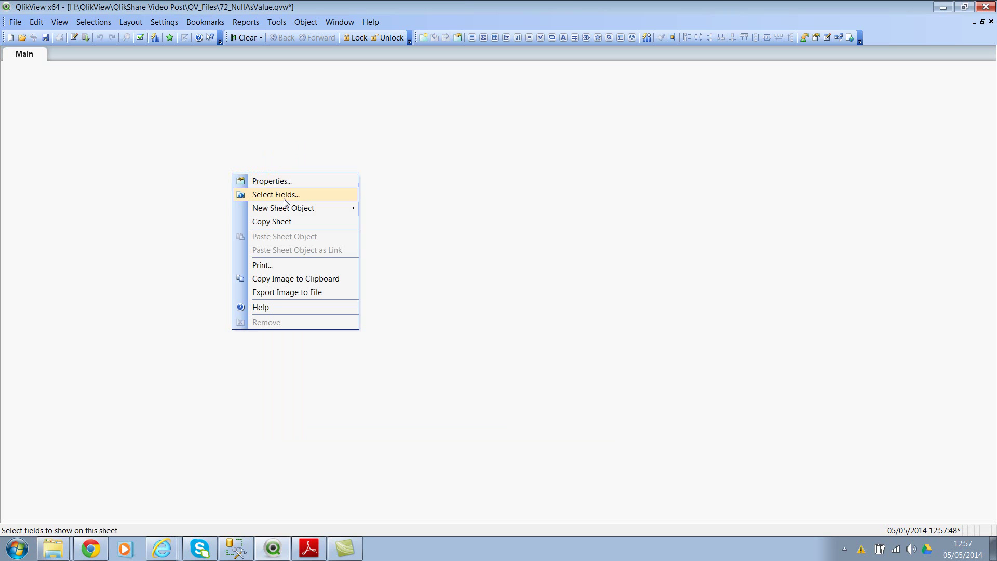
{"action": "mouse_move", "coordinate": [307, 207]}
{"action": "left_click", "coordinate": [413, 256]}
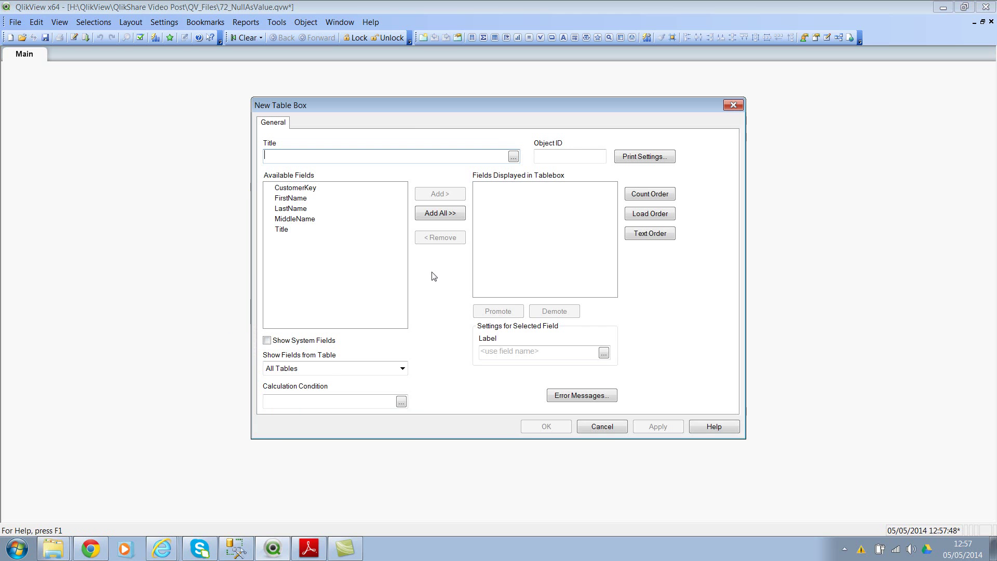
Step: Add all customer fields with Title as the second column, and place the table top-left
{"action": "left_click", "coordinate": [440, 213]}
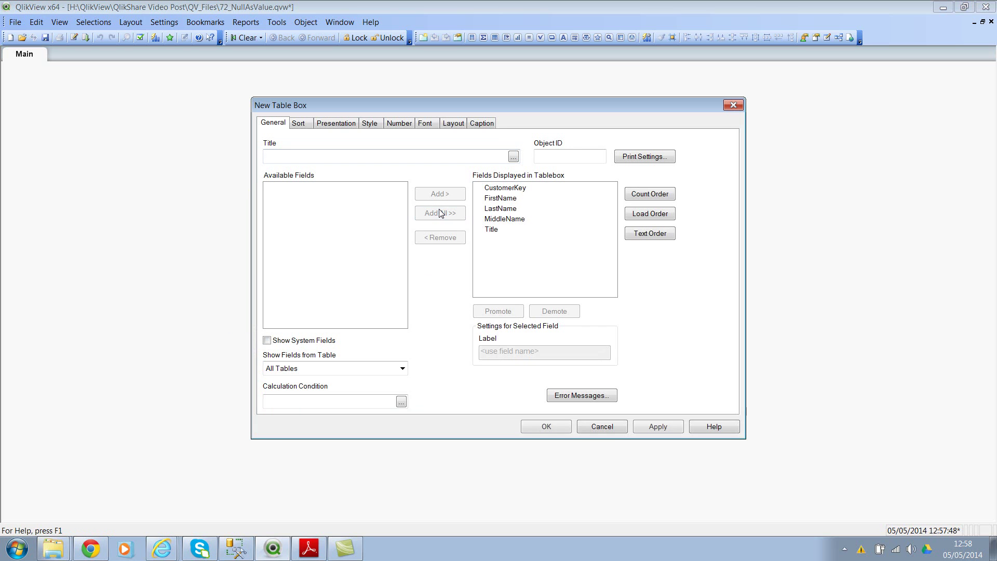
{"action": "left_click", "coordinate": [491, 230]}
{"action": "left_click", "coordinate": [497, 311]}
{"action": "left_click", "coordinate": [498, 312]}
{"action": "left_click", "coordinate": [497, 311]}
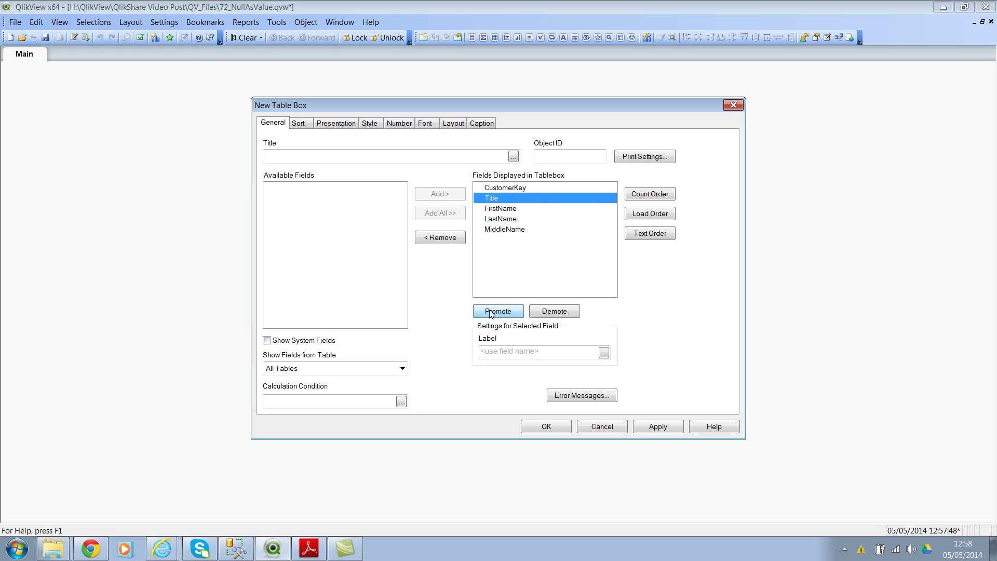
{"action": "left_click", "coordinate": [546, 428]}
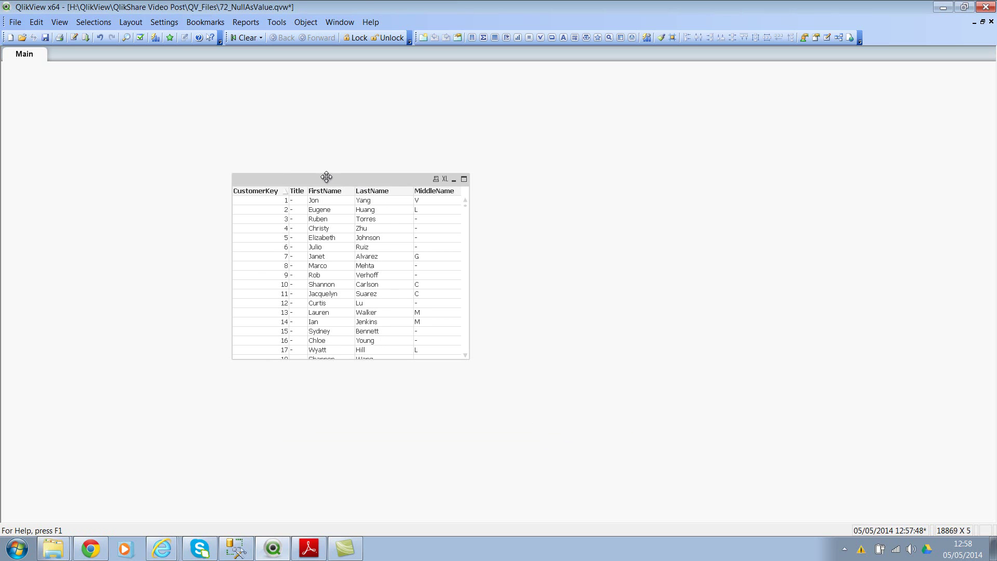
{"action": "left_click_drag", "start_coordinate": [322, 179], "coordinate": [125, 116]}
Step: Create a Title list box and place it beside the customer table
{"action": "right_click", "coordinate": [371, 148]}
{"action": "mouse_move", "coordinate": [431, 186]}
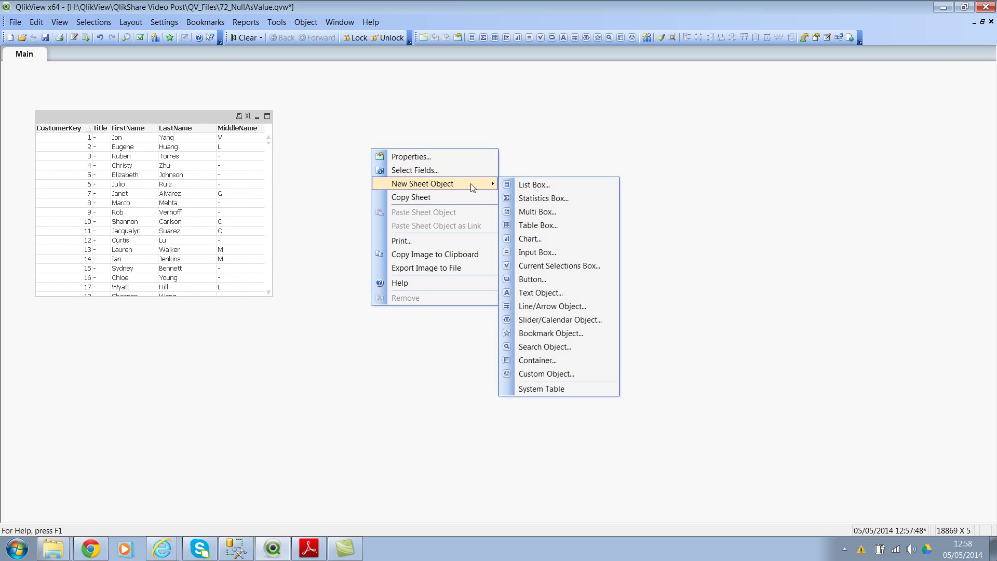
{"action": "left_click", "coordinate": [551, 185]}
{"action": "left_click", "coordinate": [375, 185]}
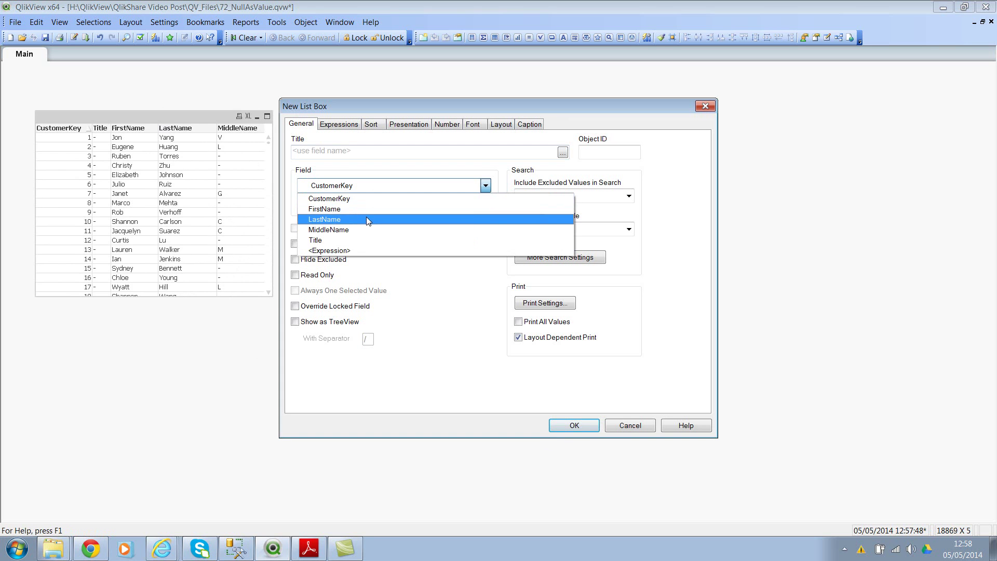
{"action": "left_click", "coordinate": [353, 239]}
{"action": "key", "text": "Return"}
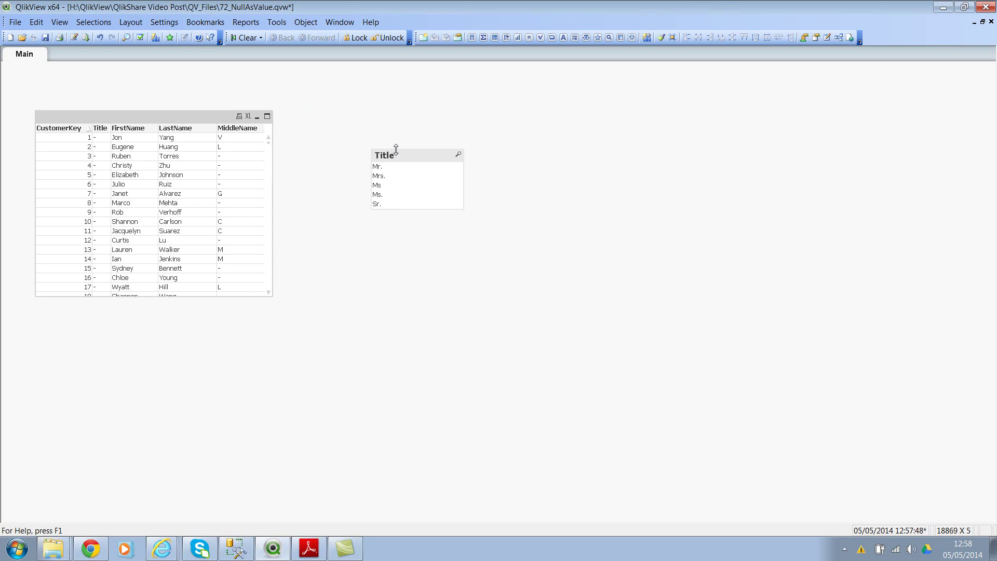
{"action": "left_click_drag", "start_coordinate": [397, 155], "coordinate": [307, 116]}
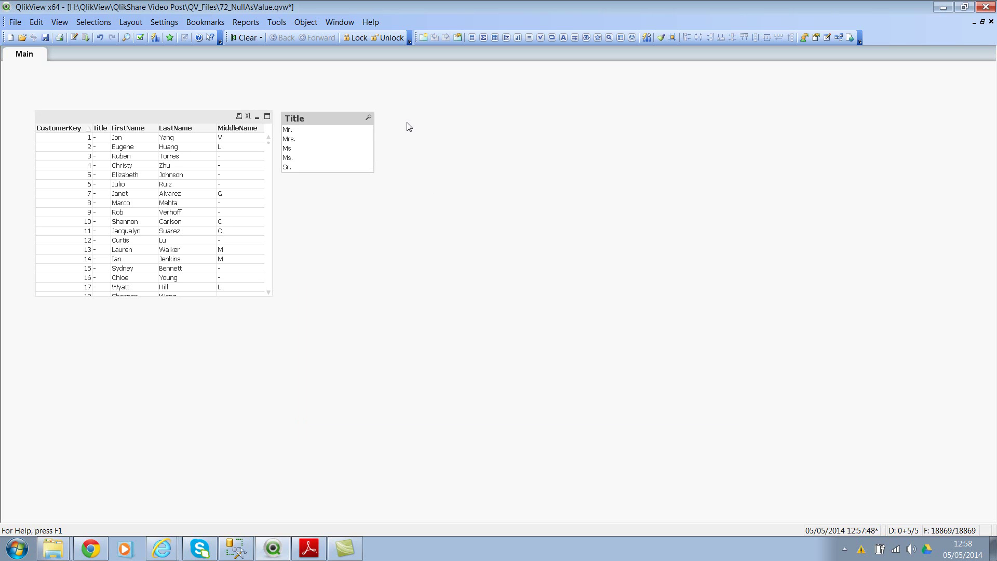
Step: Create a FirstName list box next to the Title list box
{"action": "right_click", "coordinate": [407, 123]}
{"action": "mouse_move", "coordinate": [468, 156]}
{"action": "left_click", "coordinate": [558, 163]}
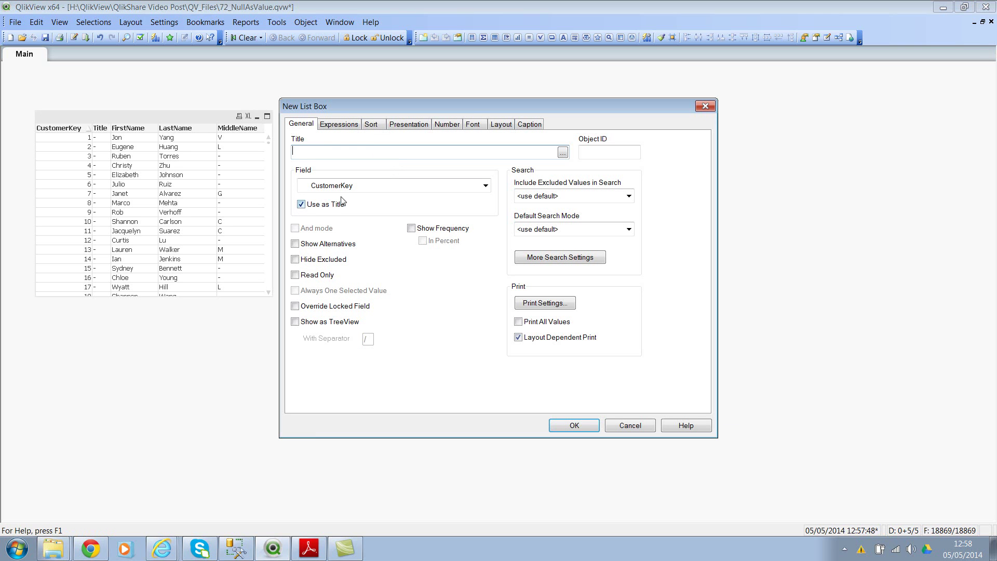
{"action": "left_click", "coordinate": [357, 186]}
{"action": "left_click", "coordinate": [355, 207]}
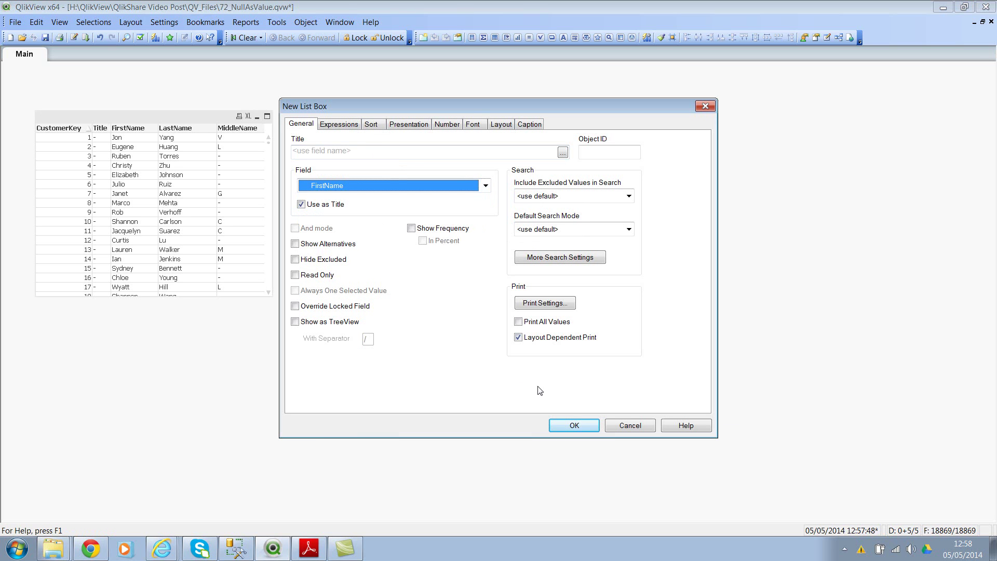
{"action": "left_click", "coordinate": [571, 426]}
{"action": "left_click_drag", "start_coordinate": [418, 130], "coordinate": [390, 119]}
Step: Copy the FirstName list box to its right and switch the copy to MiddleName
{"action": "left_click_drag", "start_coordinate": [394, 116], "coordinate": [493, 116]}
{"action": "right_click", "coordinate": [492, 117]}
{"action": "left_click", "coordinate": [506, 117]}
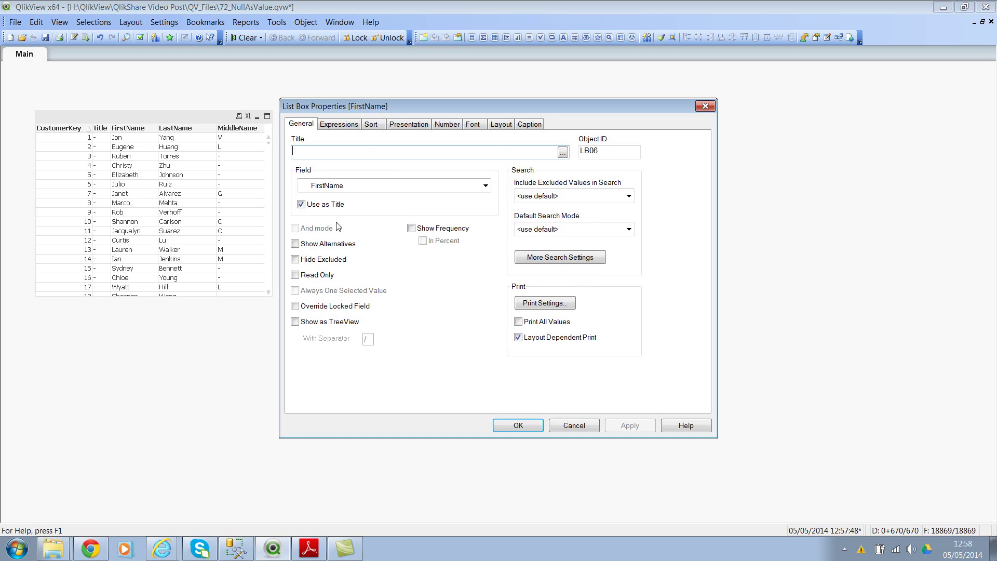
{"action": "left_click", "coordinate": [357, 188]}
{"action": "left_click", "coordinate": [367, 231]}
{"action": "key", "text": "Return"}
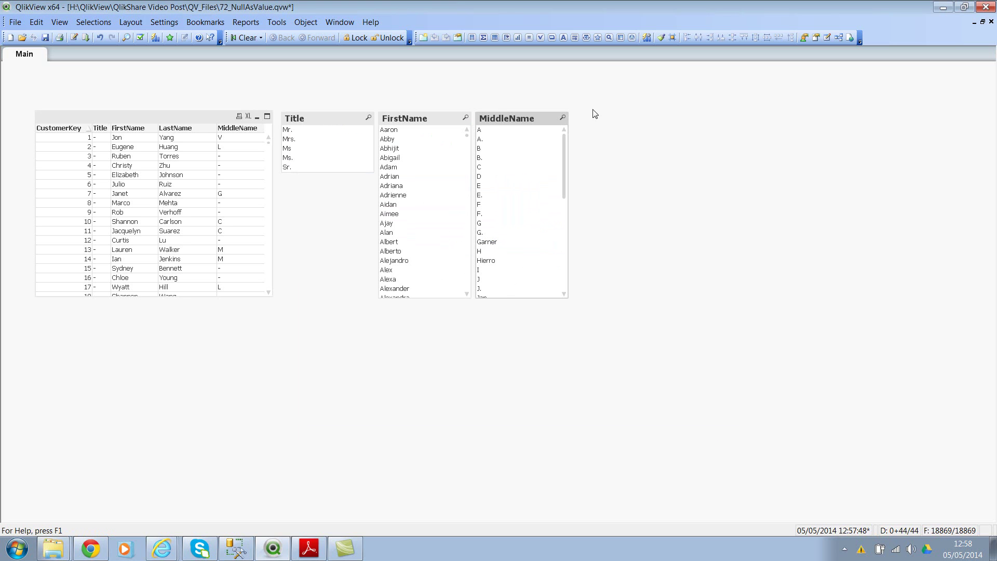
Step: Copy the MiddleName list box to its right and switch the copy to LastName
{"action": "left_click_drag", "start_coordinate": [513, 123], "coordinate": [601, 123]}
{"action": "right_click", "coordinate": [601, 123]}
{"action": "left_click", "coordinate": [615, 130]}
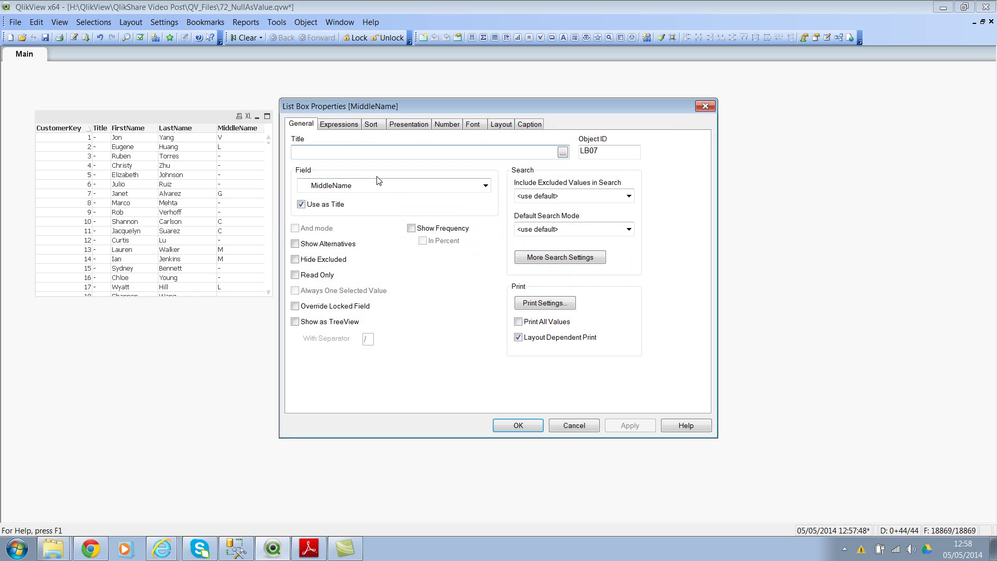
{"action": "left_click", "coordinate": [376, 186]}
{"action": "left_click", "coordinate": [363, 209]}
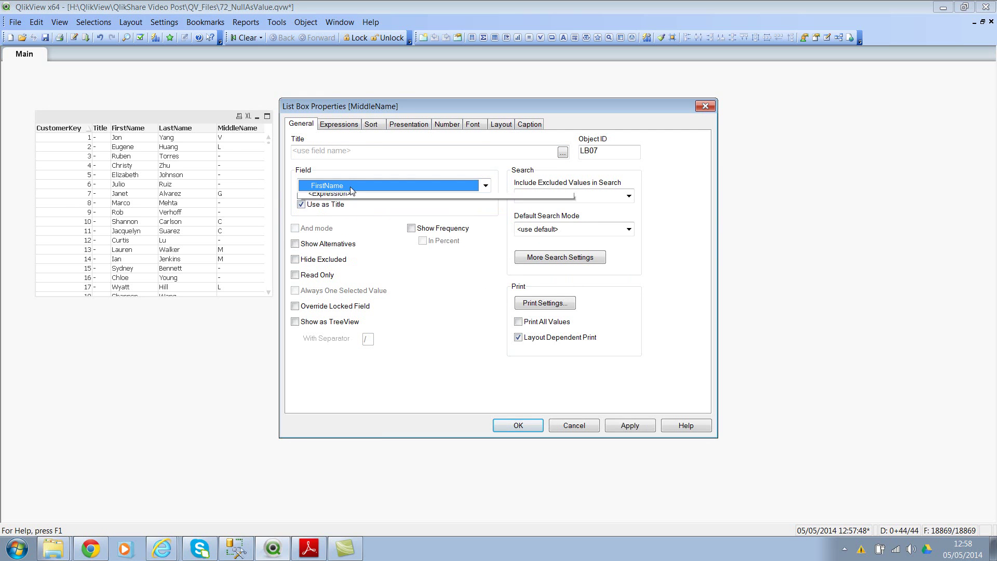
{"action": "left_click", "coordinate": [350, 186]}
{"action": "left_click", "coordinate": [340, 220]}
{"action": "left_click", "coordinate": [504, 424]}
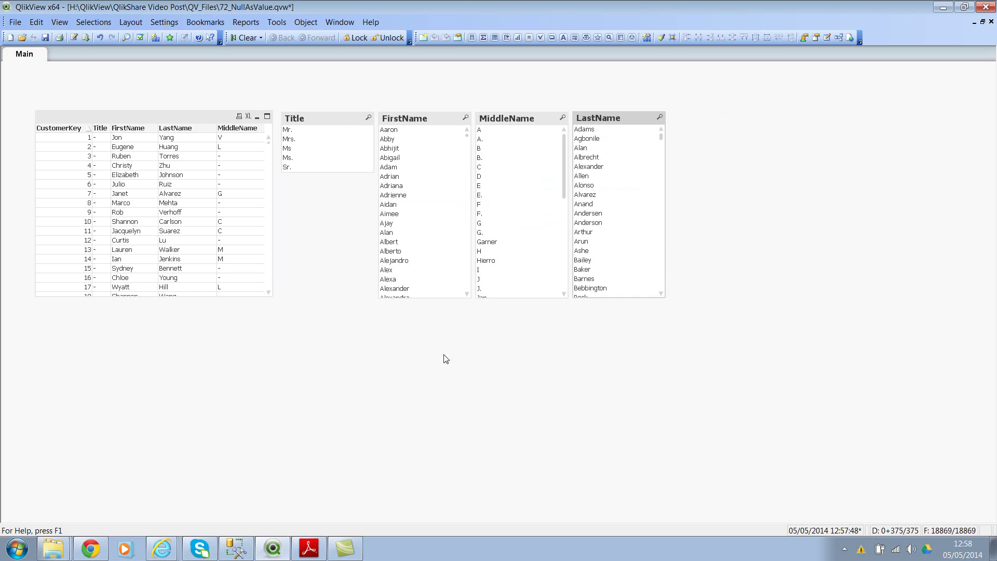
{"action": "left_click", "coordinate": [449, 310]}
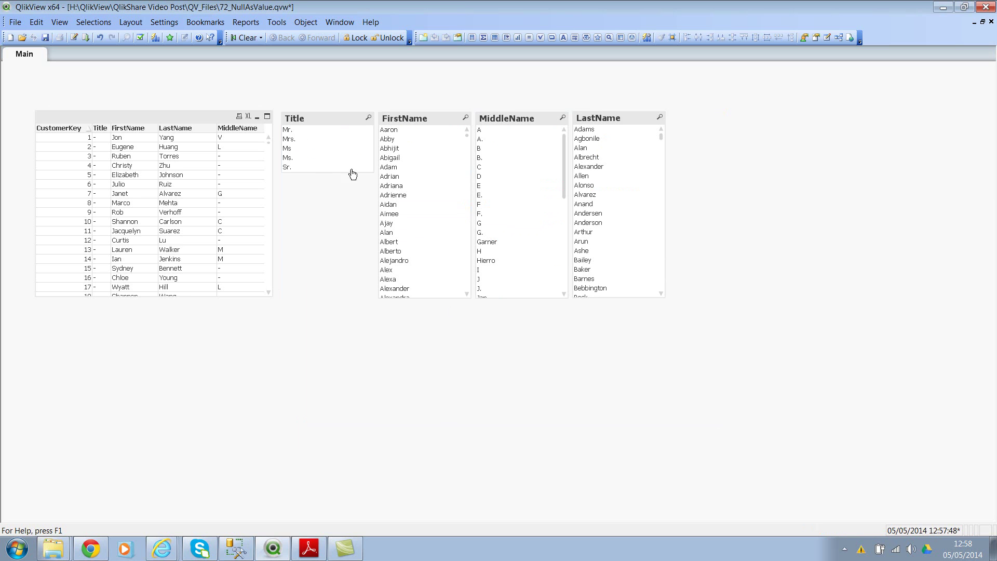
Step: Turn on Show Frequency in the Title list box's General properties
{"action": "left_click", "coordinate": [305, 120]}
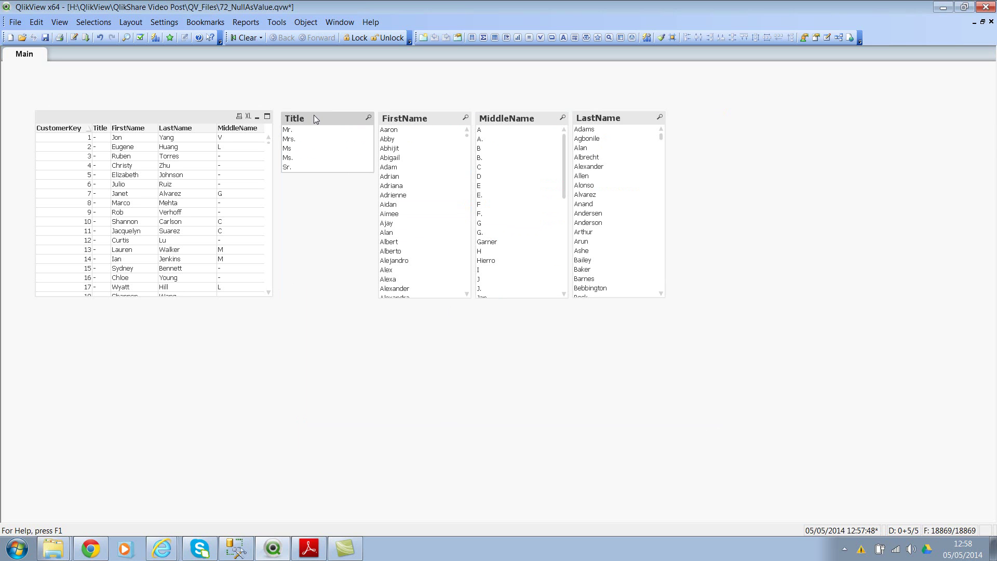
{"action": "right_click", "coordinate": [315, 118]}
{"action": "left_click", "coordinate": [332, 121]}
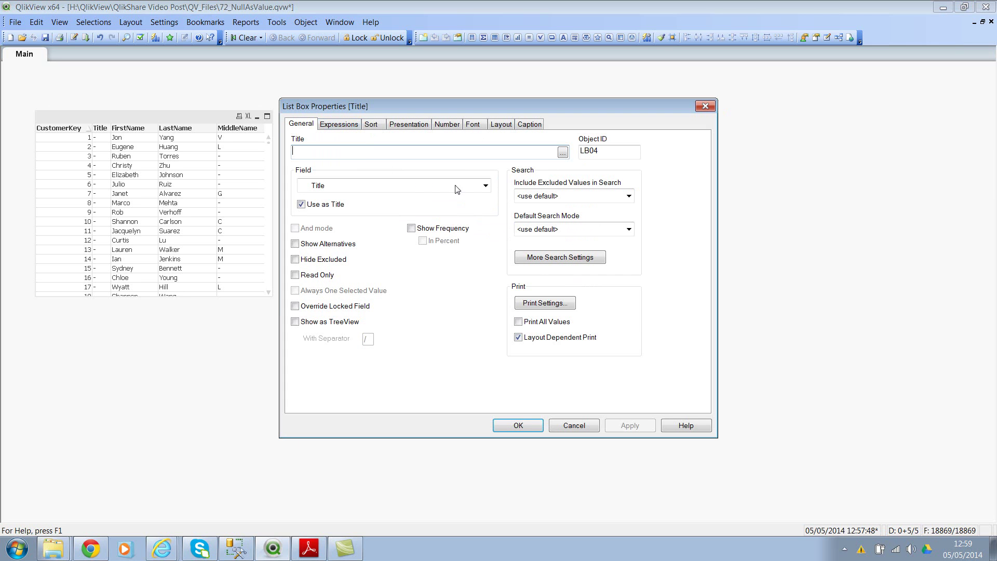
{"action": "left_click", "coordinate": [445, 229]}
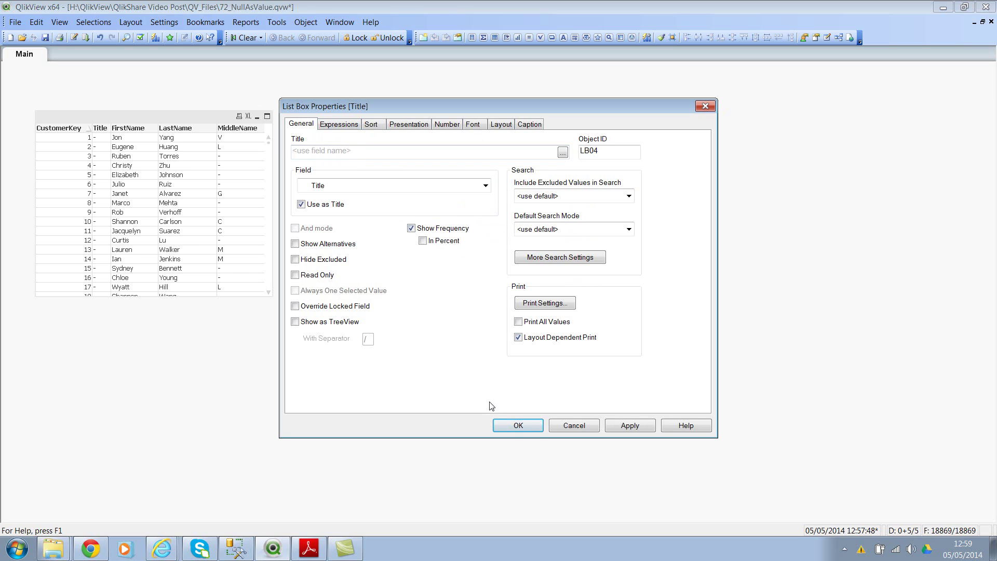
{"action": "left_click", "coordinate": [519, 426]}
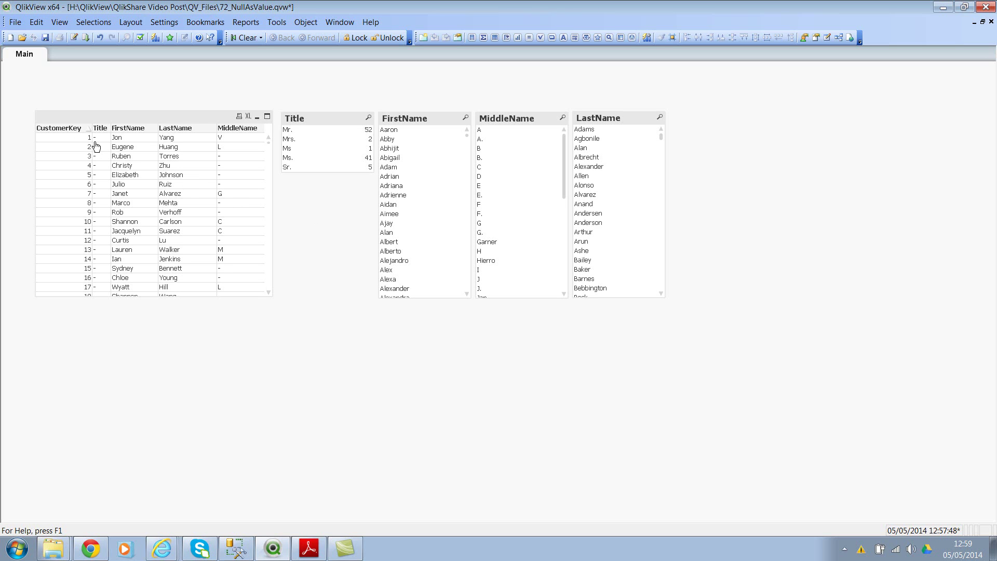
{"action": "scroll", "coordinate": [101, 200], "scroll_direction": "down", "scroll_amount": 17}
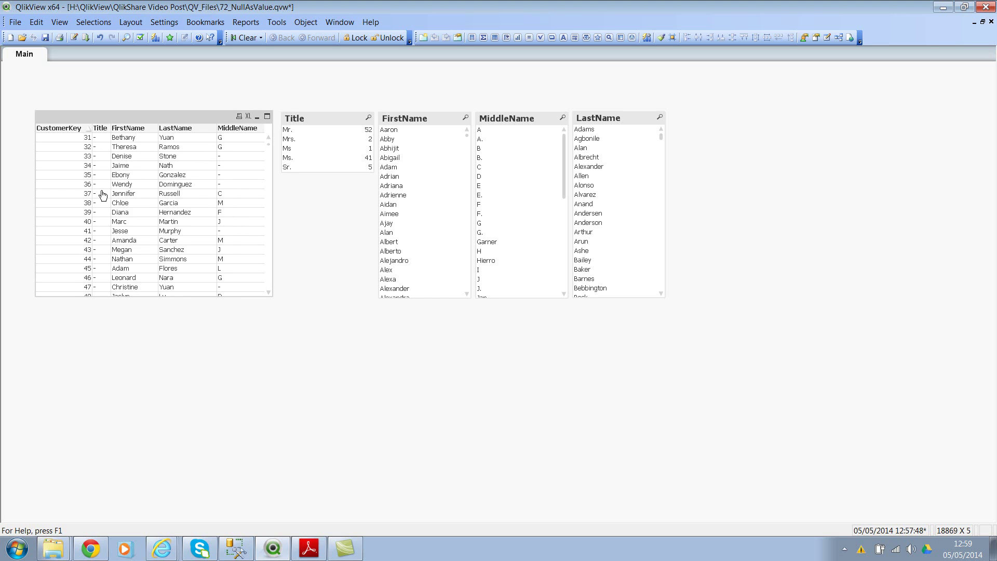
{"action": "scroll", "coordinate": [134, 195], "scroll_direction": "down", "scroll_amount": 6}
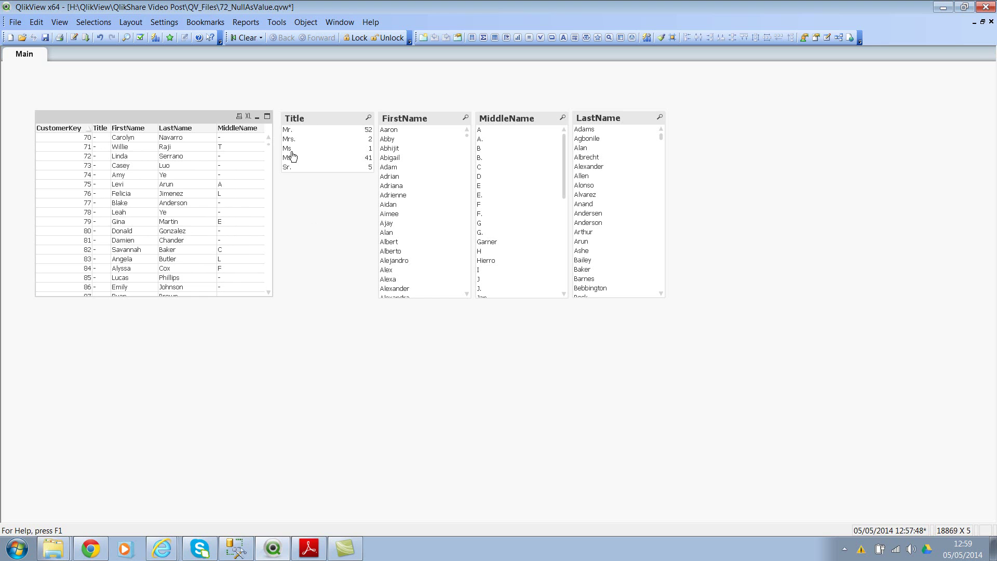
{"action": "left_click", "coordinate": [288, 130]}
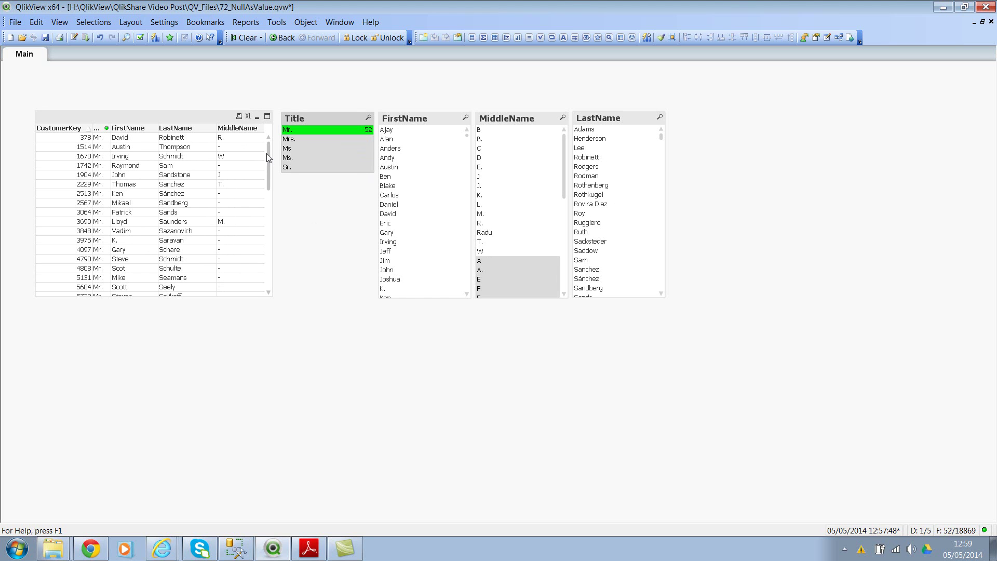
{"action": "left_click_drag", "start_coordinate": [268, 158], "coordinate": [264, 130]}
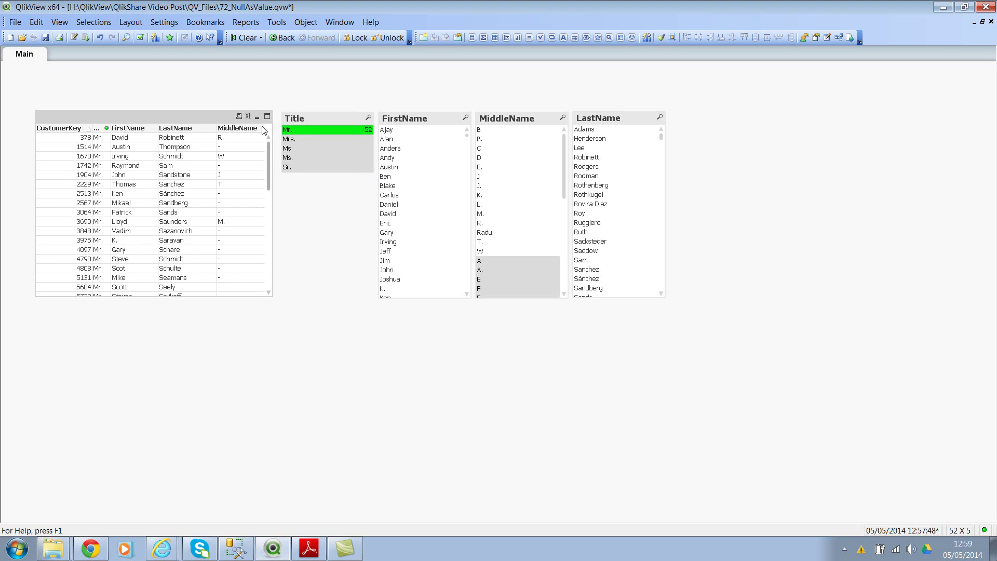
{"action": "key", "text": "ctrl+shift+d"}
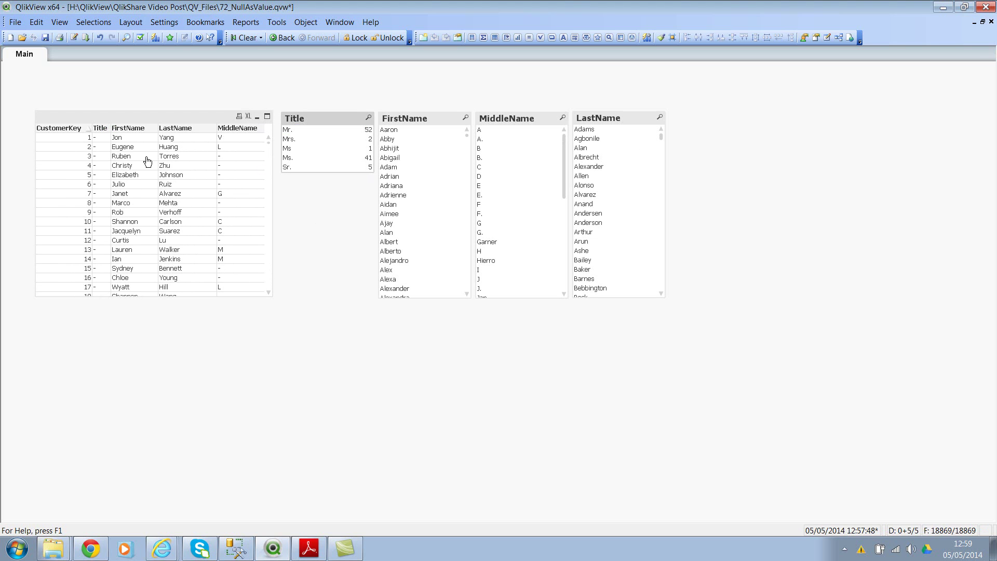
{"action": "left_click", "coordinate": [100, 140]}
{"action": "left_click", "coordinate": [101, 138]}
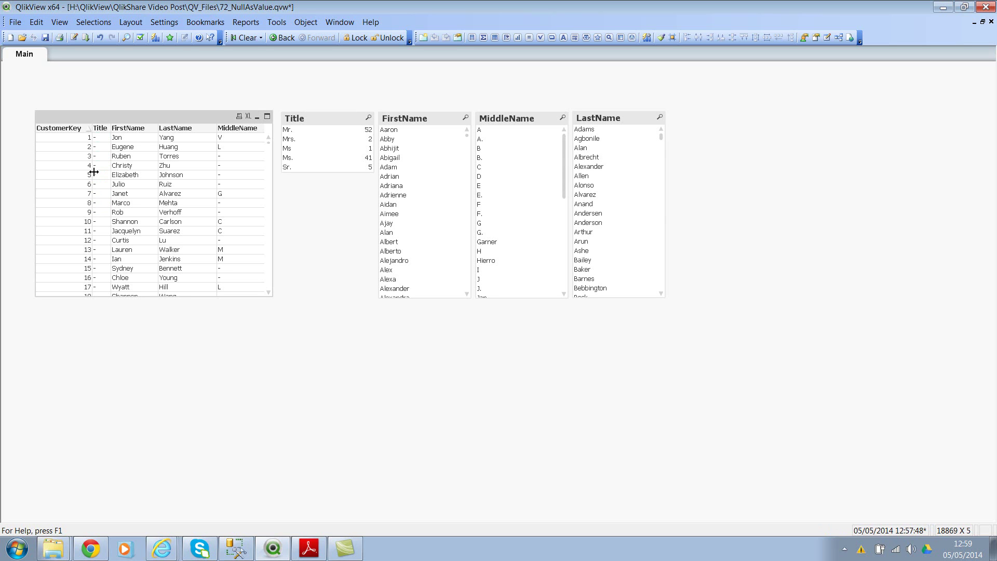
{"action": "left_click", "coordinate": [339, 231]}
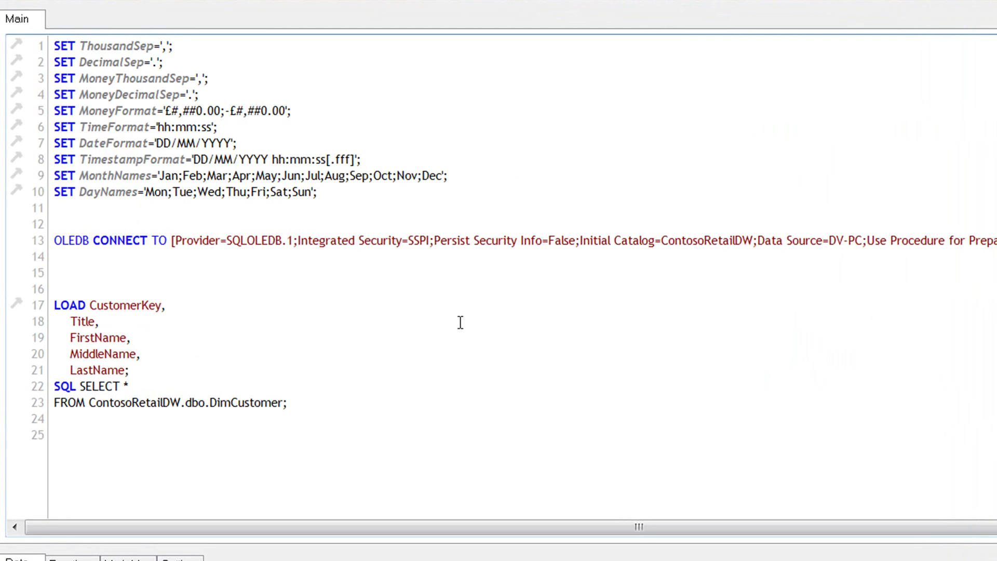
Step: Insert SET NullValue = '<Unknown>'; on a new line after SET DayNames
{"action": "left_click", "coordinate": [152, 210]}
{"action": "key", "text": "Up"}
{"action": "key", "text": "End"}
{"action": "key", "text": "Return"}
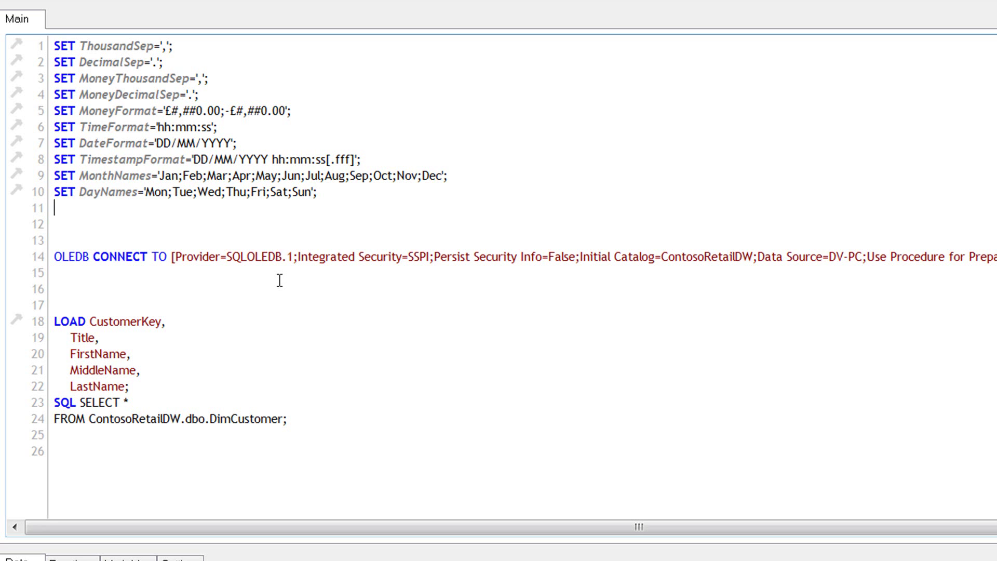
{"action": "type", "text": "SE"}
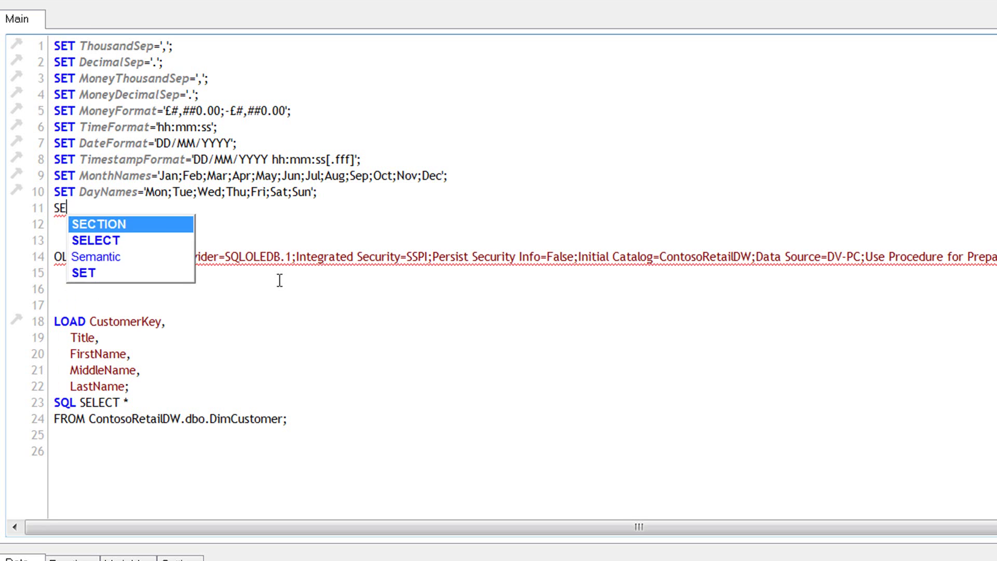
{"action": "type", "text": "T NullValue"}
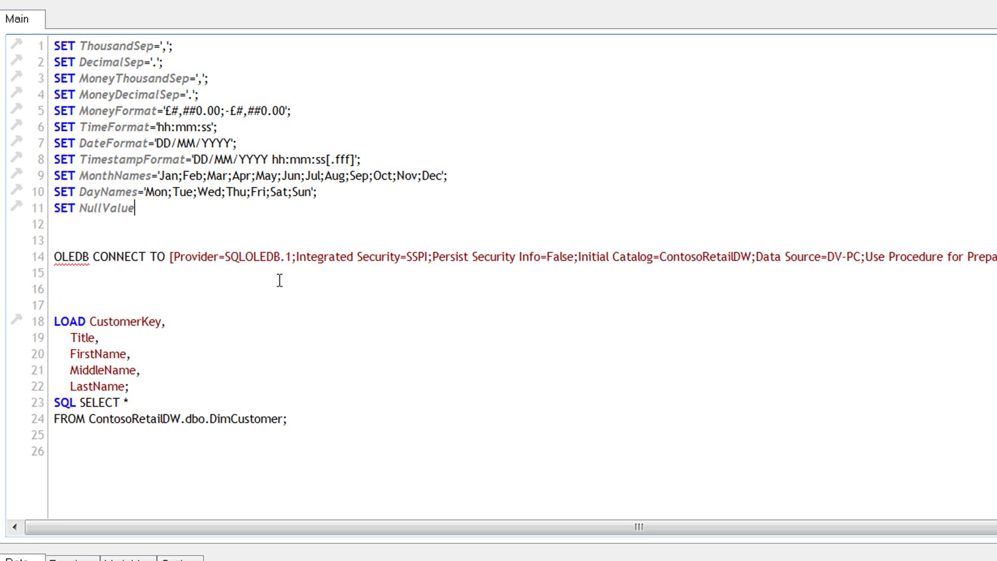
{"action": "type", "text": " = '<"}
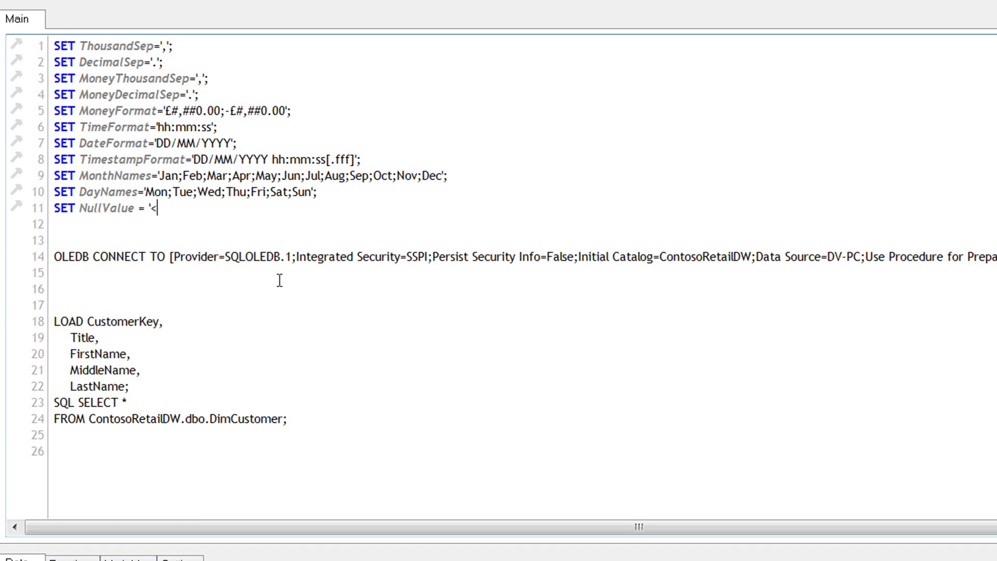
{"action": "type", "text": "Unknown>';"}
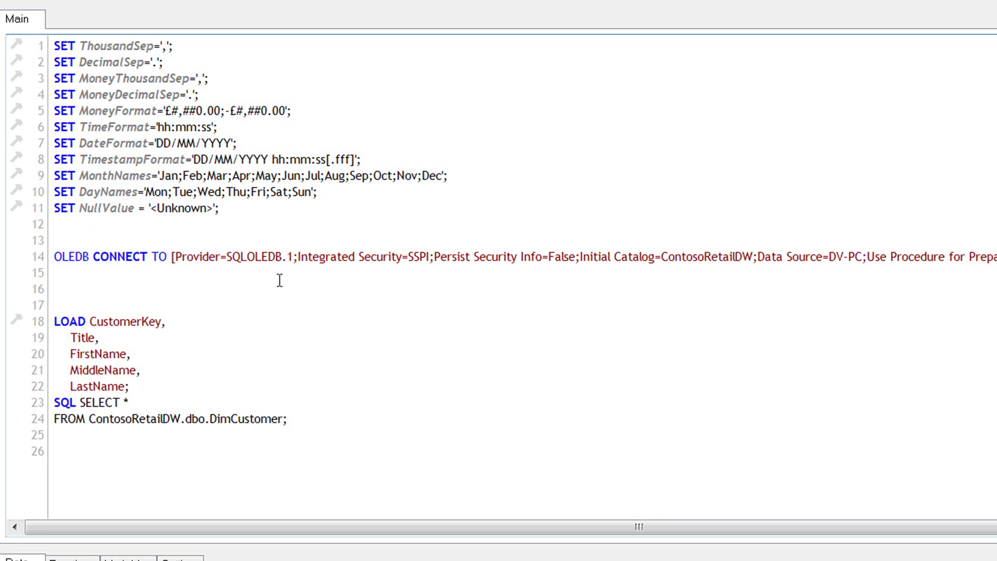
{"action": "key", "text": "Left"}
{"action": "key", "text": "Left"}
{"action": "key", "text": "Left"}
Step: Check the NullValue line and add blank lines above the OLEDB connection
{"action": "double_click", "coordinate": [101, 207]}
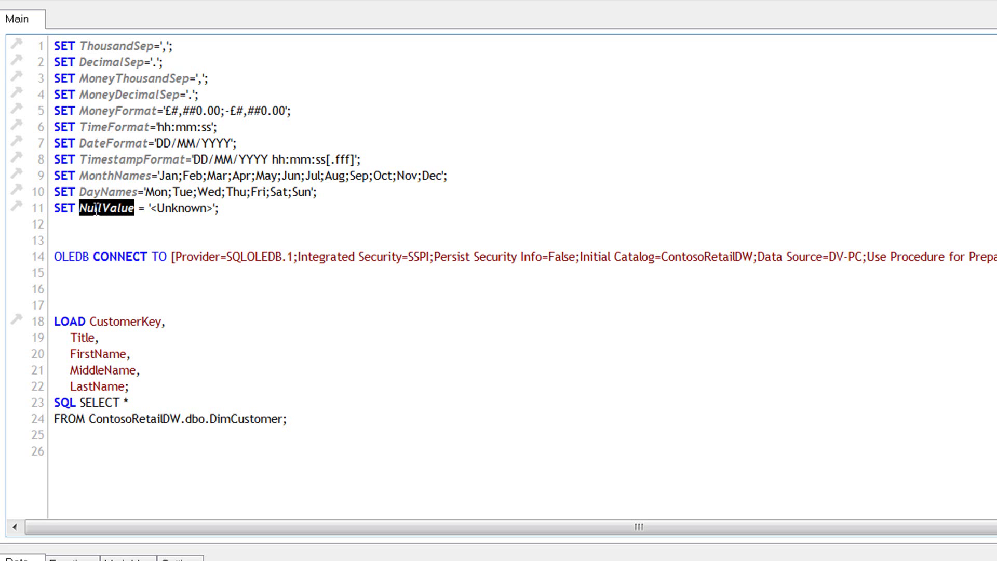
{"action": "left_click_drag", "start_coordinate": [157, 208], "coordinate": [191, 209]}
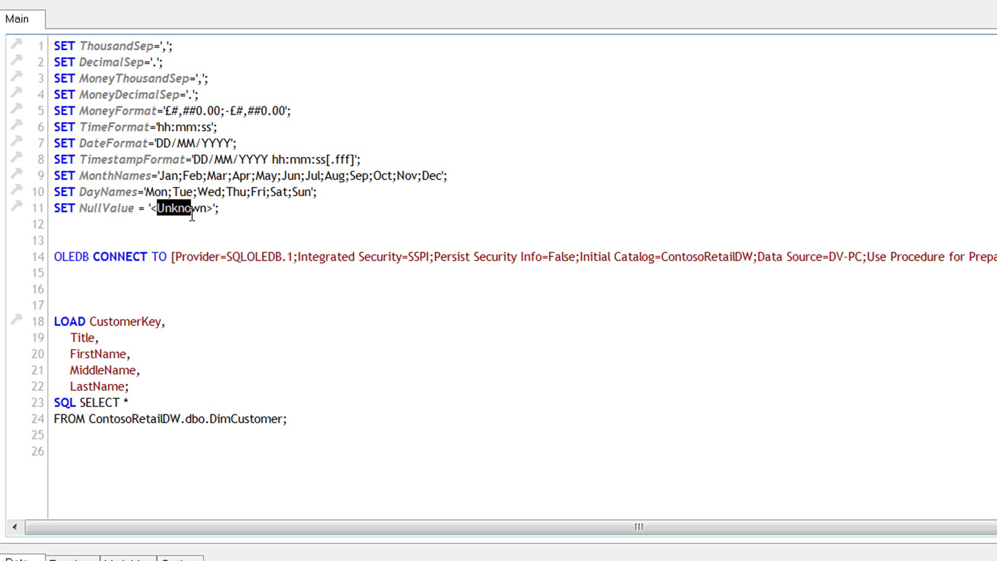
{"action": "left_click", "coordinate": [209, 238]}
{"action": "key", "text": "Return"}
{"action": "key", "text": "Return"}
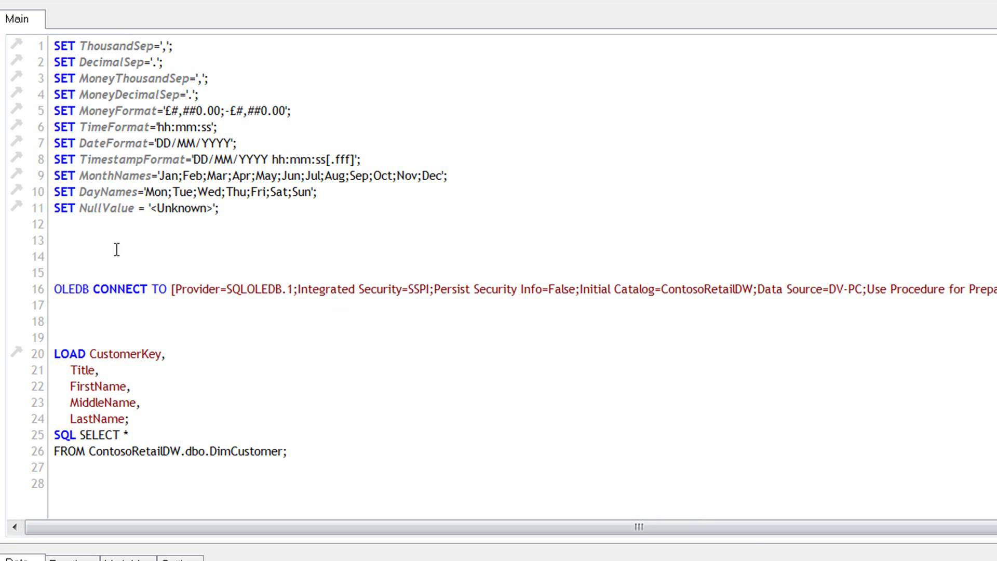
Step: Below the OLEDB CONNECT line, write NULLASVALUE Title; using autocomplete
{"action": "left_click", "coordinate": [87, 244]}
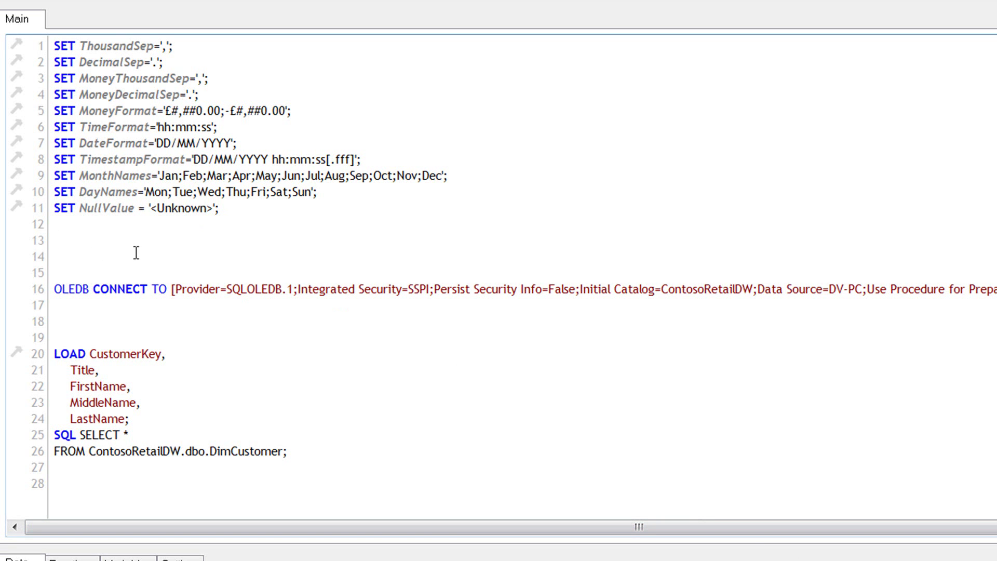
{"action": "key", "text": "Delete"}
{"action": "key", "text": "Down"}
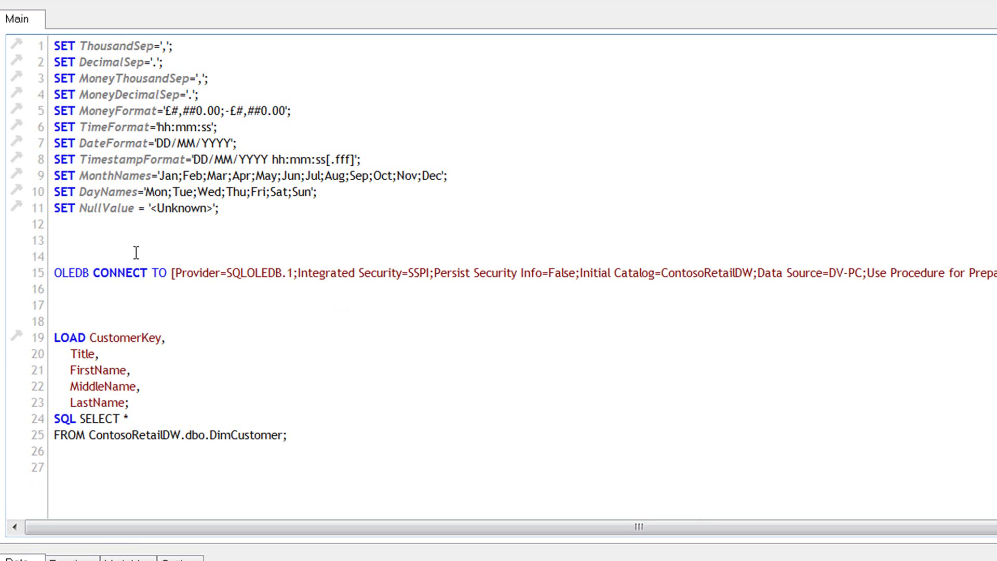
{"action": "type", "text": "null"}
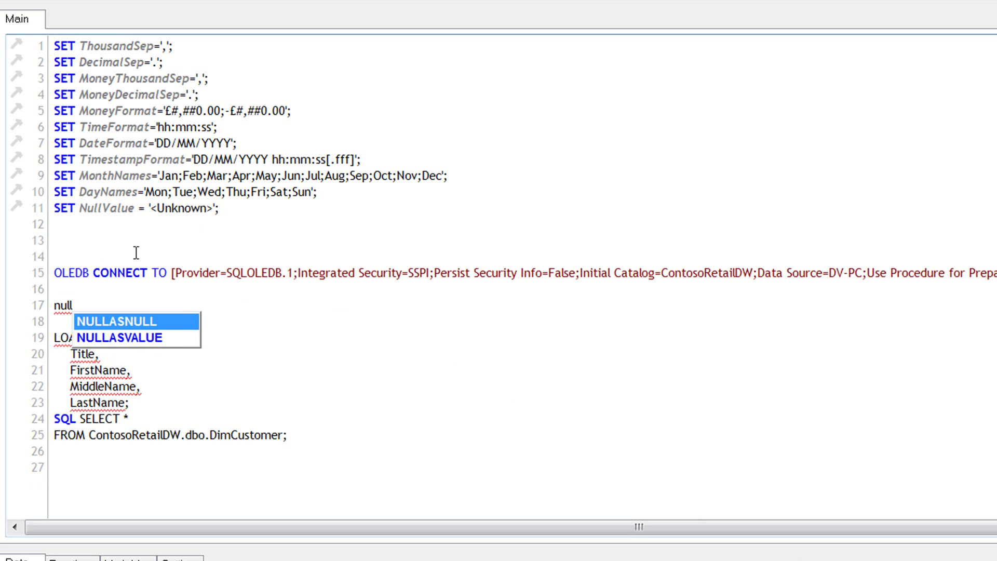
{"action": "key", "text": "Down"}
{"action": "key", "text": "Return"}
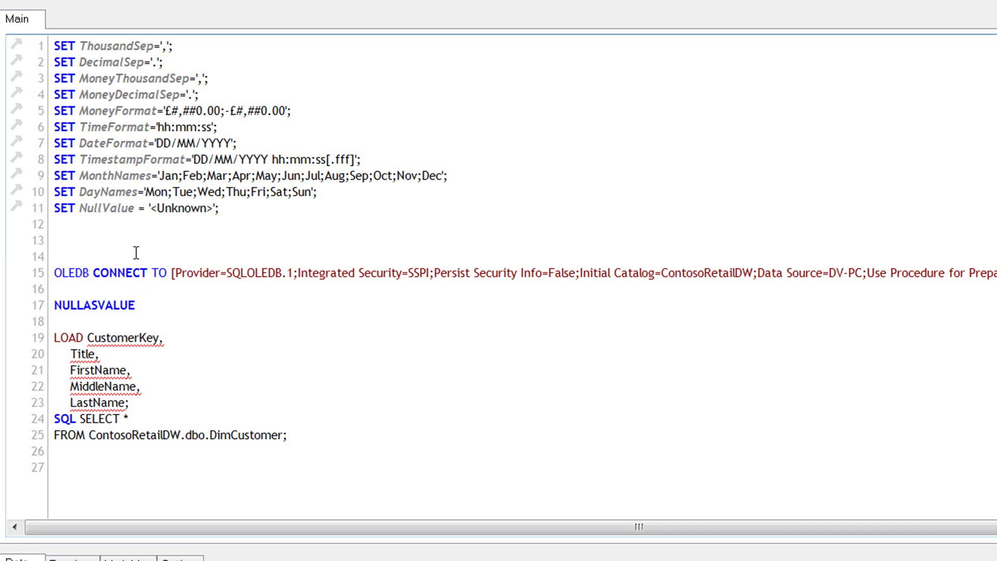
{"action": "type", "text": "*;"}
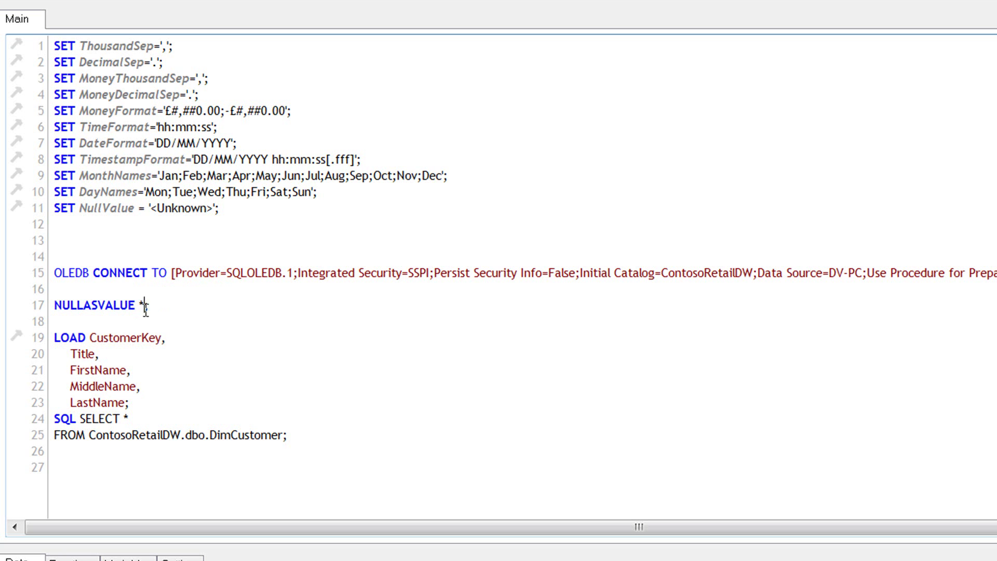
{"action": "key", "text": "BackSpace"}
{"action": "type", "text": "Title;"}
Step: Check the NULLASVALUE Title line against the LOAD fields and the NullValue setting
{"action": "double_click", "coordinate": [86, 355]}
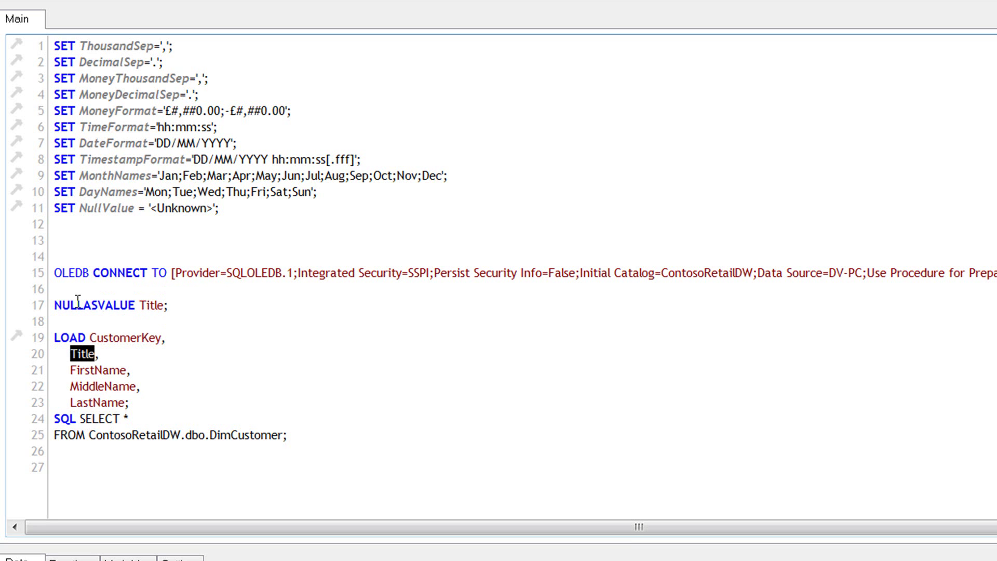
{"action": "left_click", "coordinate": [78, 305]}
{"action": "left_click_drag", "start_coordinate": [55, 305], "coordinate": [98, 305]}
{"action": "left_click", "coordinate": [171, 307]}
{"action": "double_click", "coordinate": [154, 307]}
{"action": "double_click", "coordinate": [176, 208]}
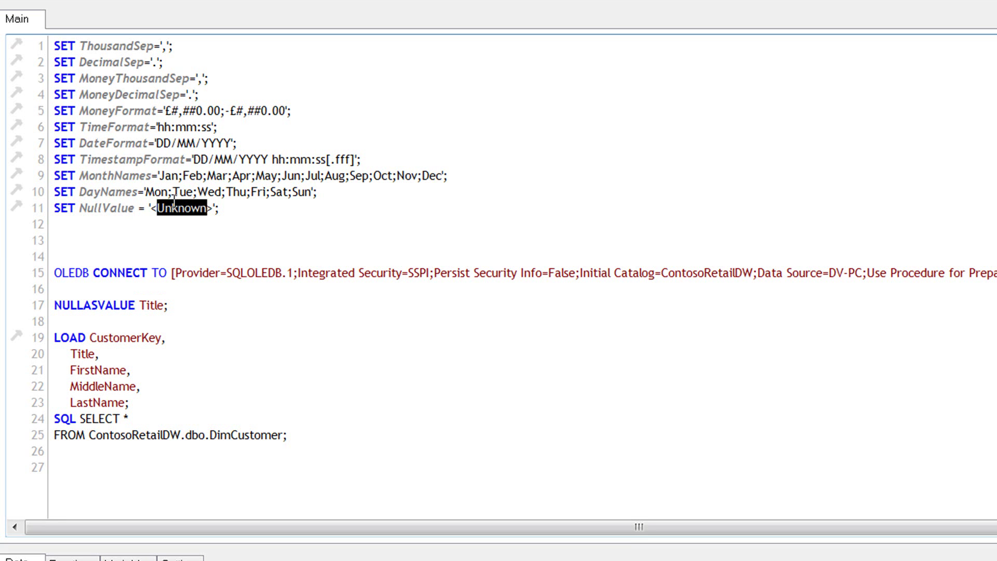
{"action": "left_click", "coordinate": [240, 309]}
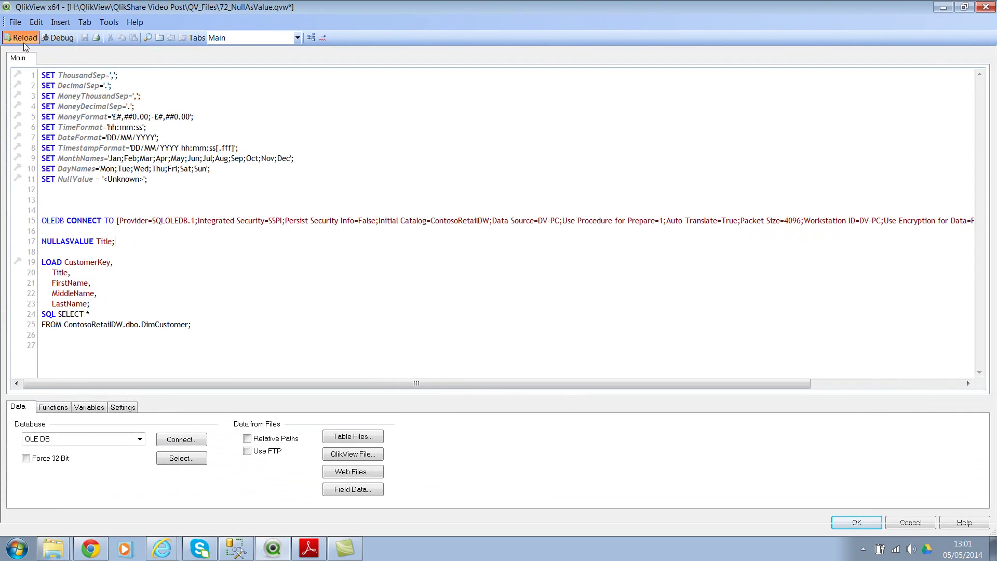
Step: Reload, widen the Title column, then select and clear <Unknown> in the Title list
{"action": "left_click", "coordinate": [23, 38]}
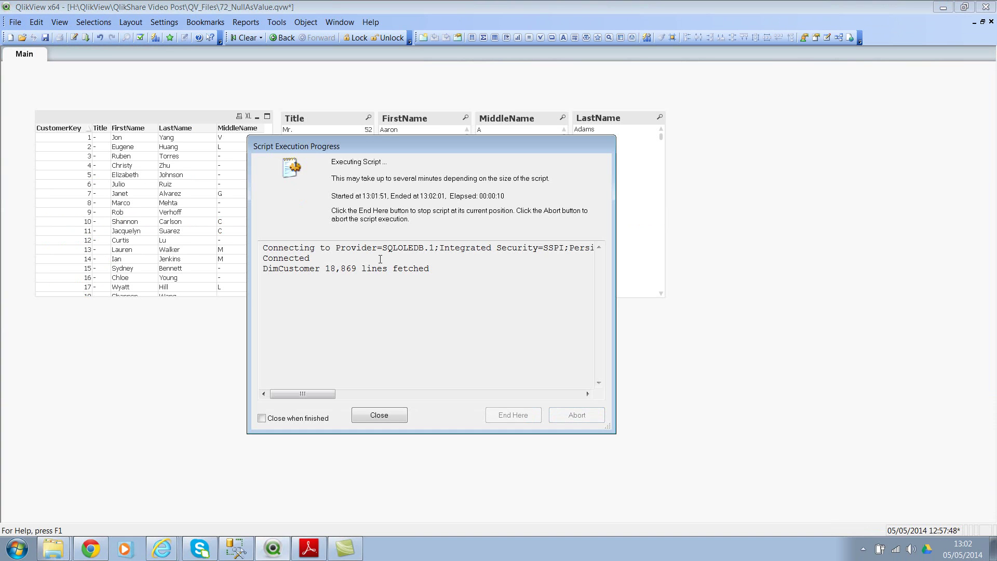
{"action": "left_click", "coordinate": [379, 415]}
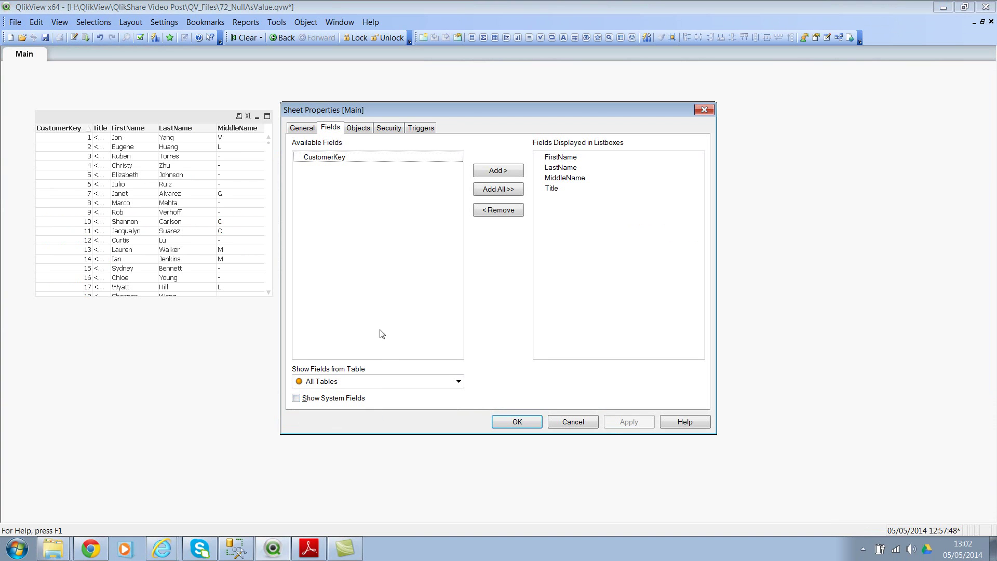
{"action": "left_click", "coordinate": [525, 418]}
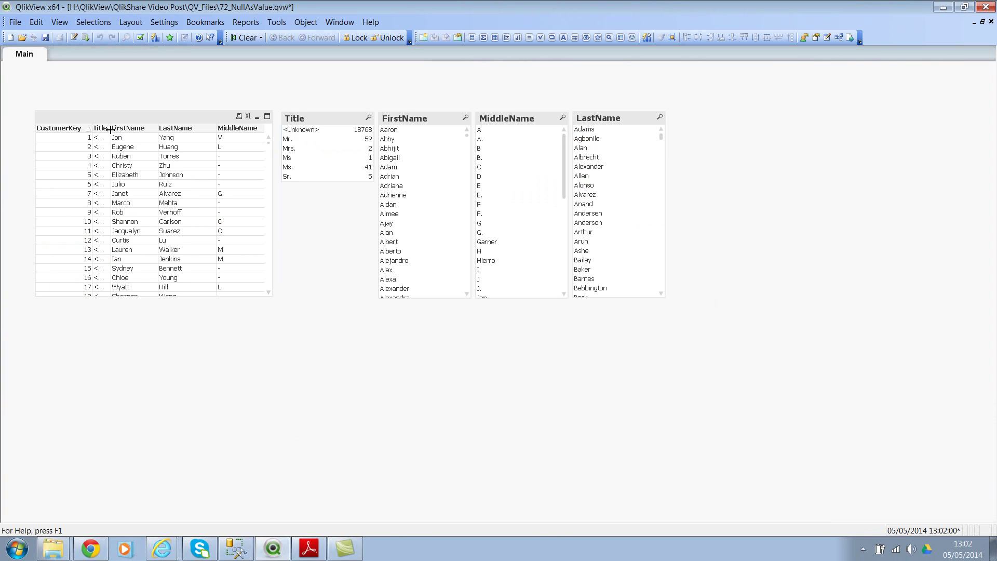
{"action": "mouse_move", "coordinate": [110, 129]}
{"action": "left_mouse_down"}
{"action": "mouse_move", "coordinate": [129, 130]}
{"action": "mouse_move", "coordinate": [126, 118]}
{"action": "left_mouse_up"}
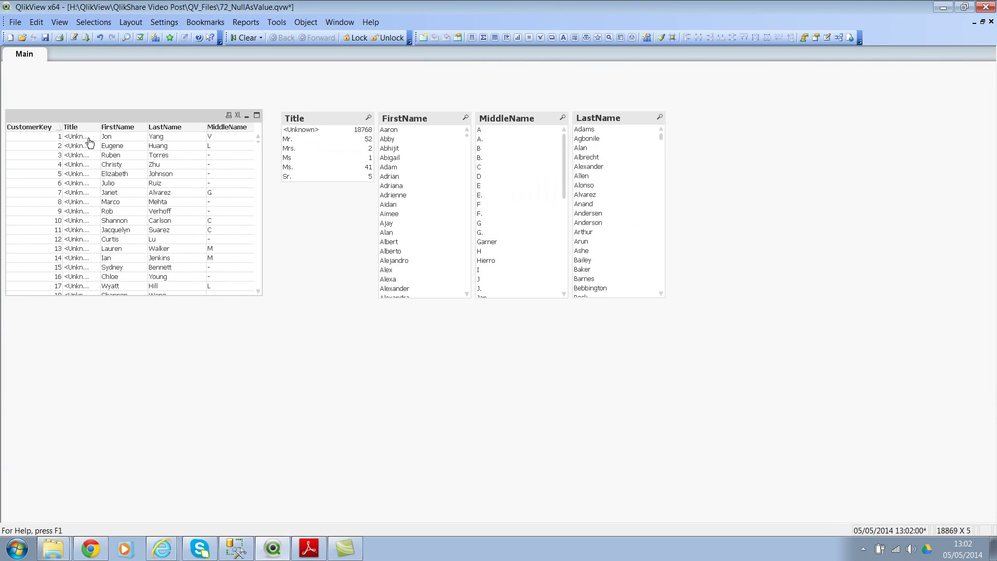
{"action": "left_click", "coordinate": [344, 131]}
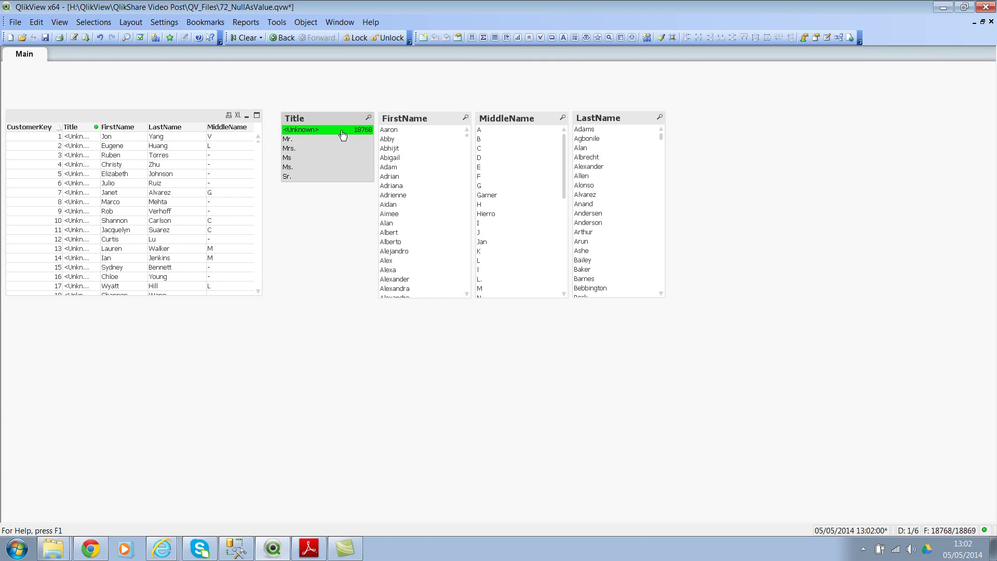
{"action": "left_click", "coordinate": [342, 134]}
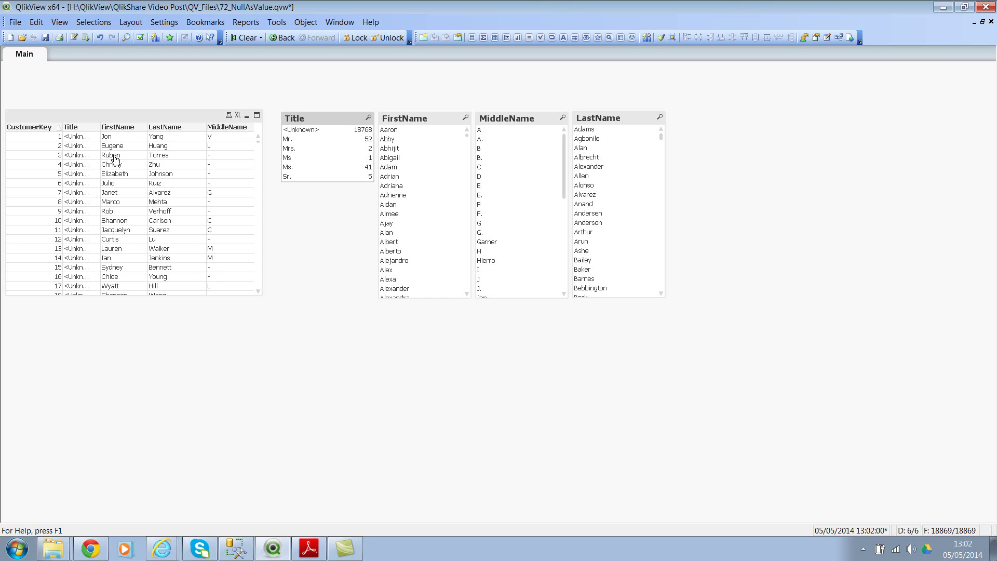
Step: Deselect Title and try selecting missing MiddleName values, which aren't selectable
{"action": "left_click", "coordinate": [320, 298]}
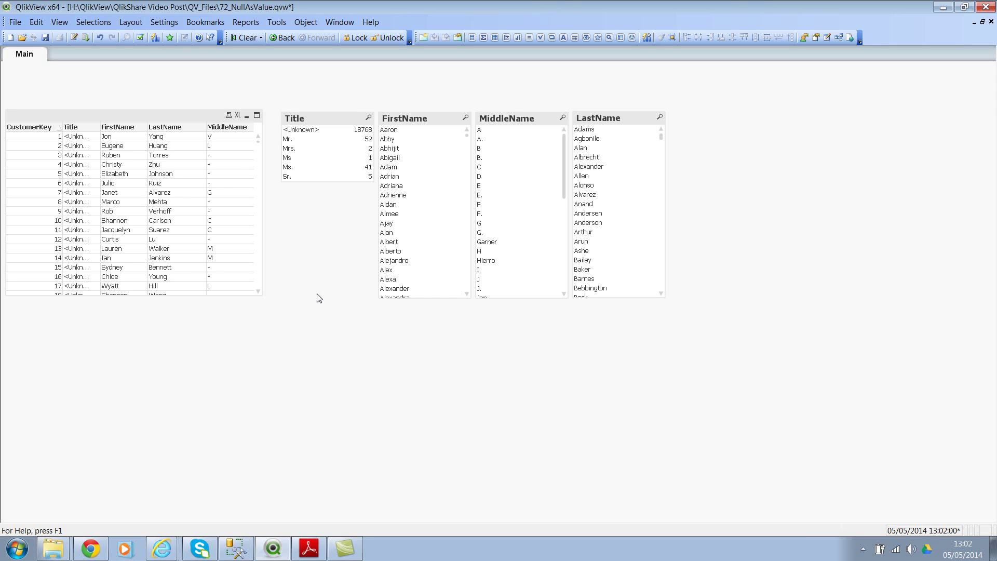
{"action": "left_click", "coordinate": [222, 156]}
{"action": "left_click", "coordinate": [222, 156]}
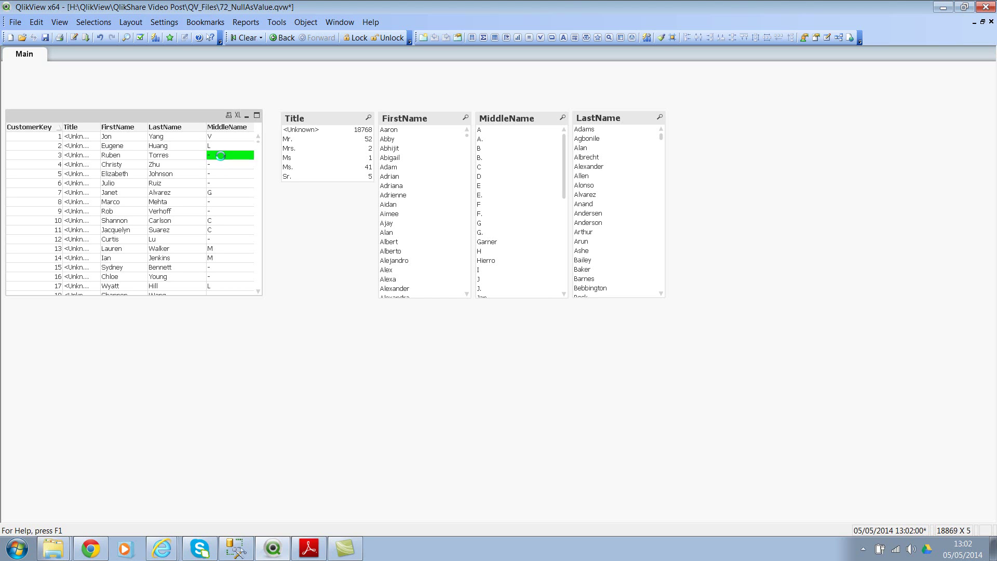
{"action": "left_click", "coordinate": [223, 165]}
Step: Replace Title with * in the NULLASVALUE statement and reload the script
{"action": "key", "text": "ctrl+e"}
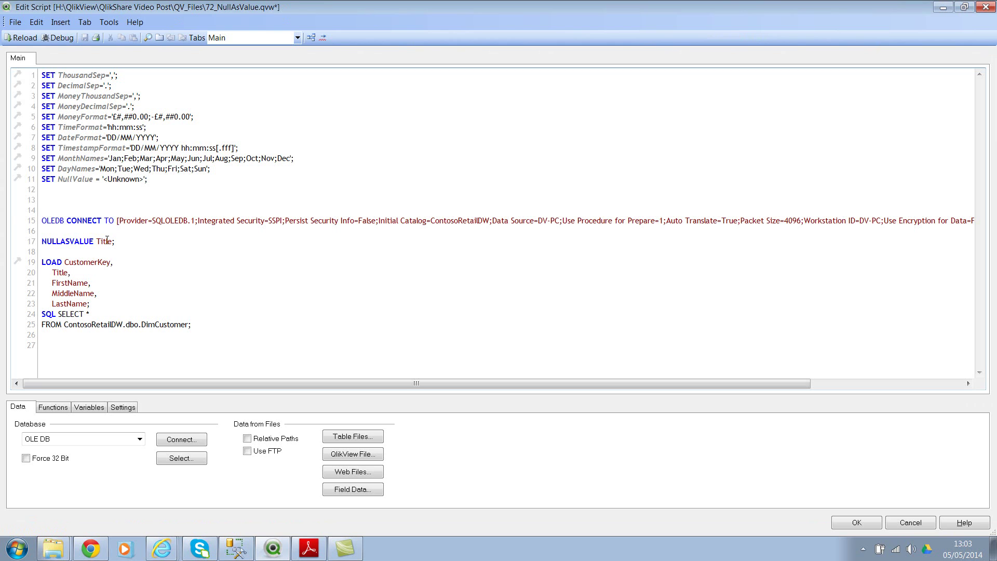
{"action": "double_click", "coordinate": [106, 241]}
{"action": "type", "text": "*"}
{"action": "key", "text": "ctrl+z"}
{"action": "double_click", "coordinate": [104, 240]}
{"action": "type", "text": "*"}
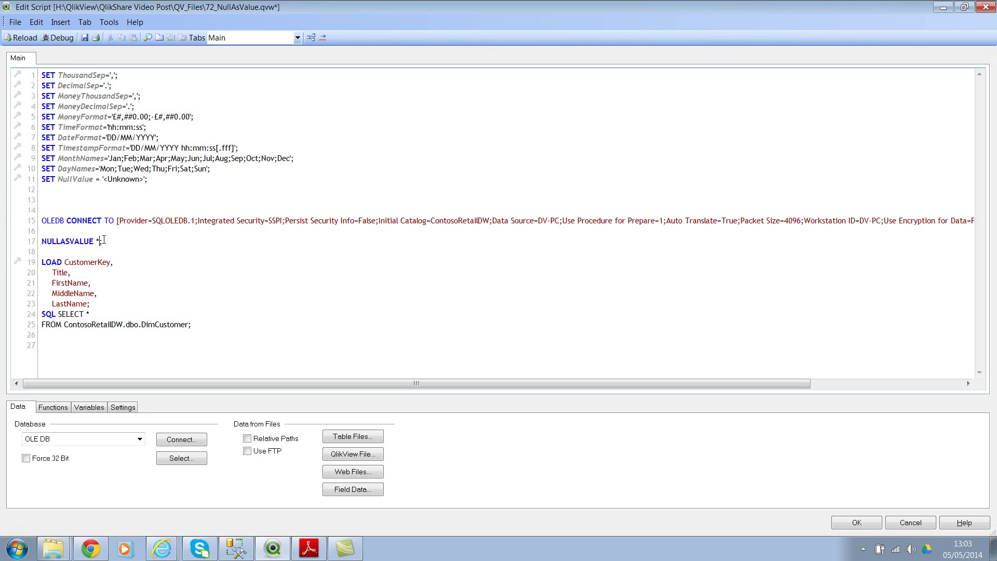
{"action": "left_click", "coordinate": [21, 38]}
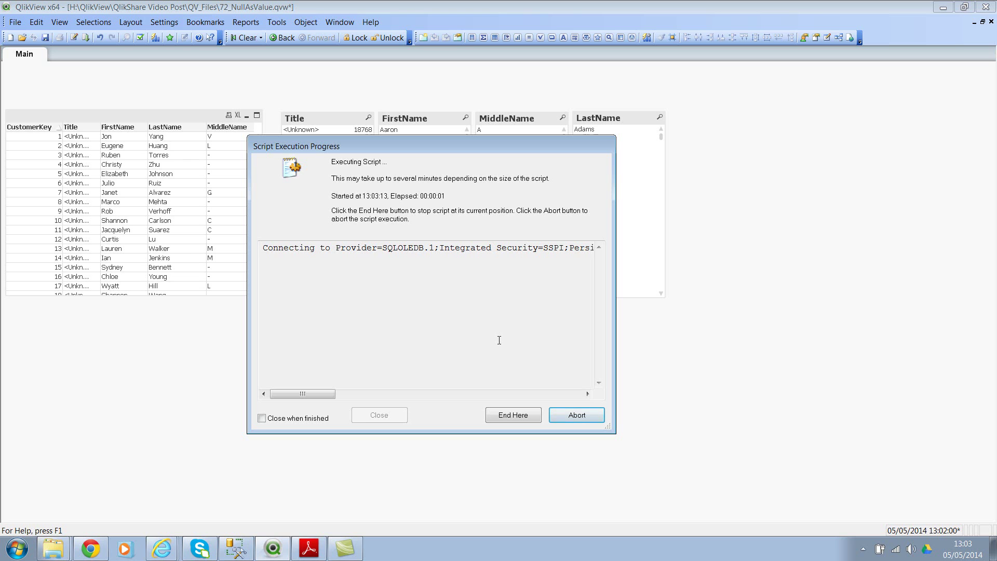
Step: Widen the table, then filter MiddleName and FirstName to <Unknown>, leaving 385 customers
{"action": "left_click", "coordinate": [363, 416]}
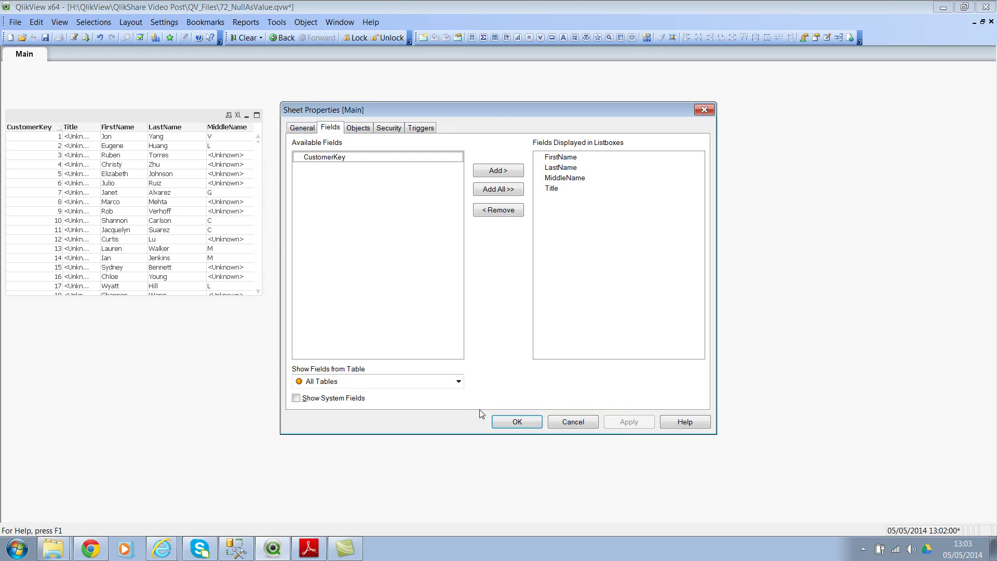
{"action": "left_click", "coordinate": [519, 421]}
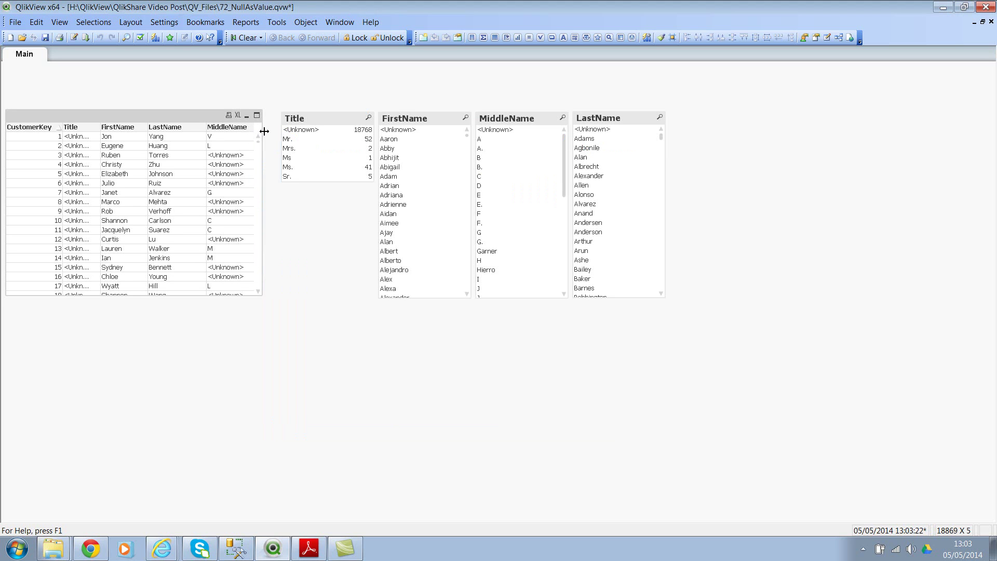
{"action": "left_click_drag", "start_coordinate": [264, 132], "coordinate": [278, 132]}
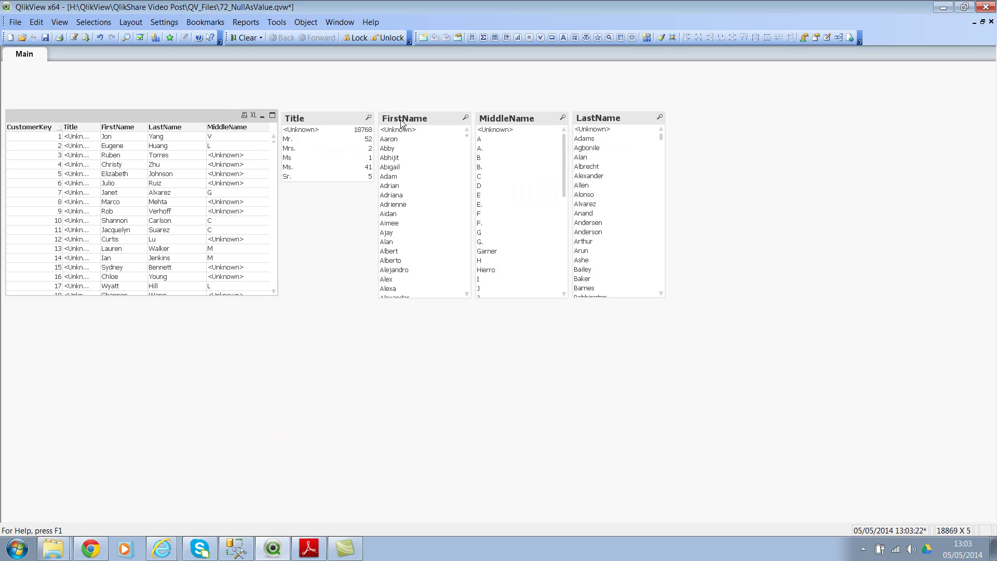
{"action": "left_click", "coordinate": [521, 133]}
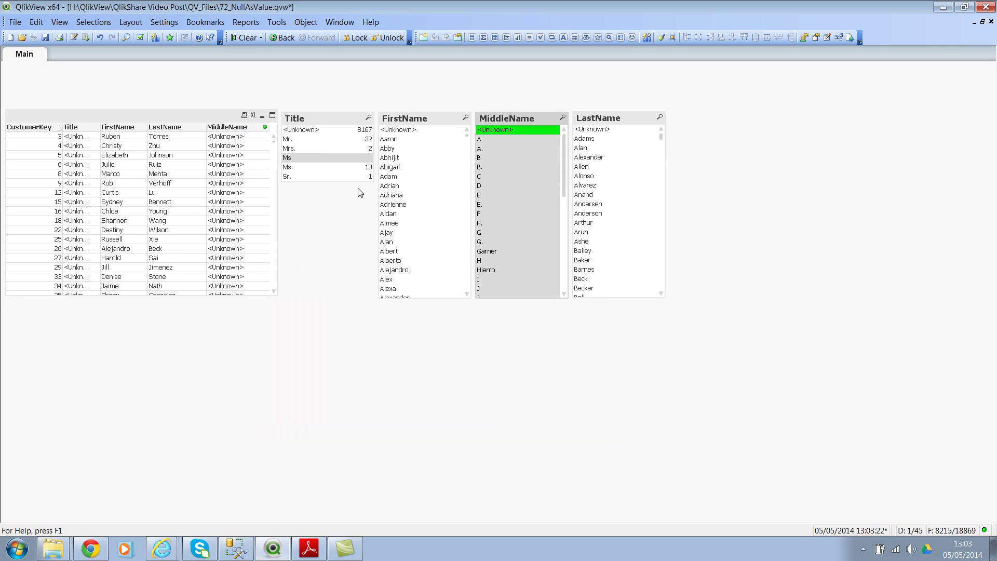
{"action": "left_click", "coordinate": [401, 131]}
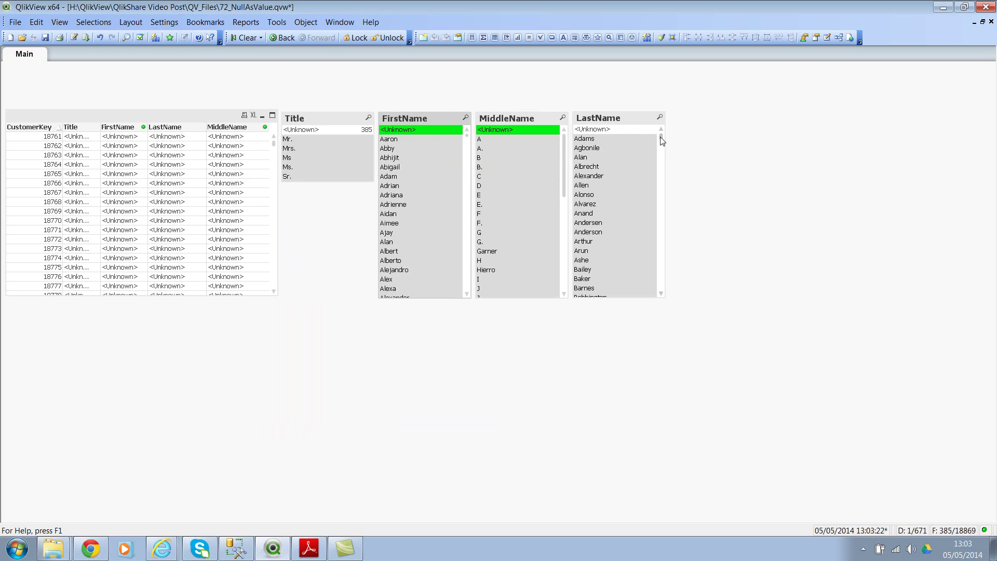
{"action": "key", "text": "ctrl+r"}
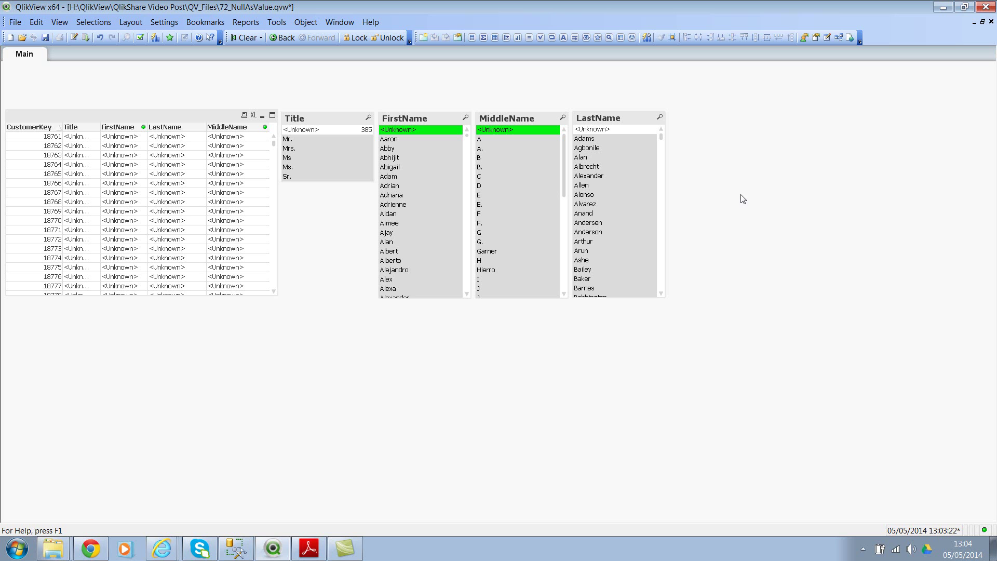
Step: Switch to Chrome and load the QlikShare site by typing 'qlik' in the address bar
{"action": "left_click", "coordinate": [93, 552]}
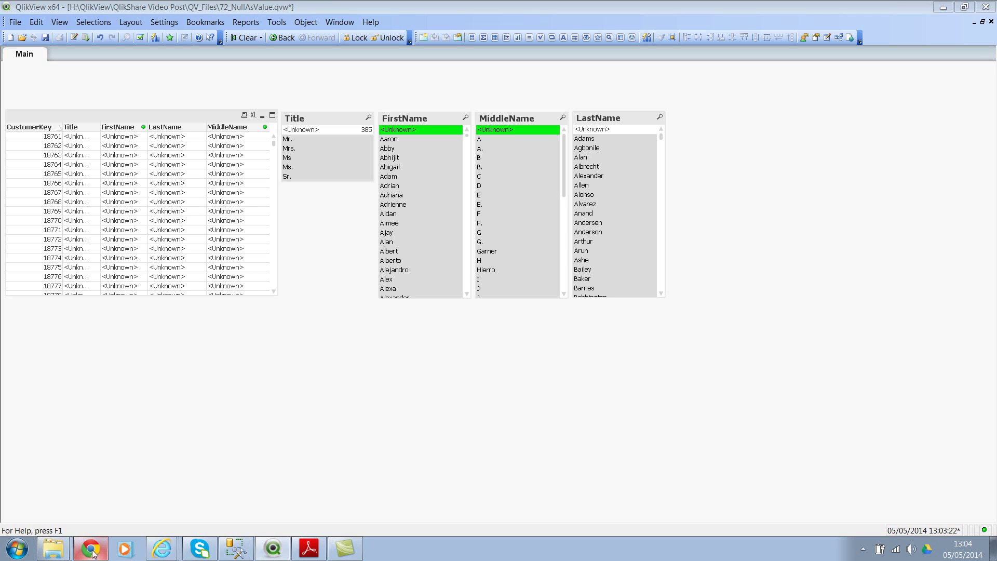
{"action": "left_click", "coordinate": [55, 524]}
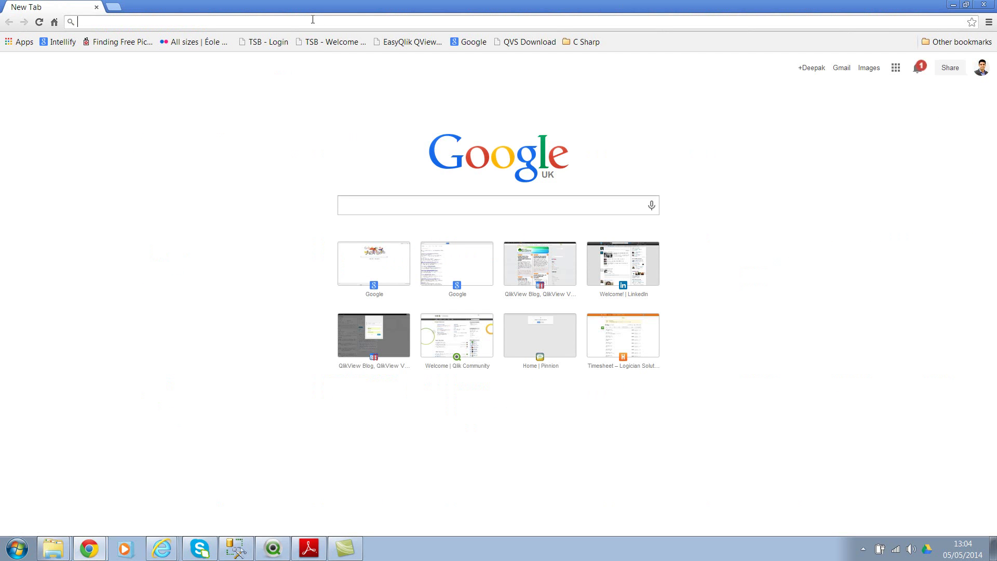
{"action": "type", "text": "qlikshare.com"}
{"action": "key", "text": "Return"}
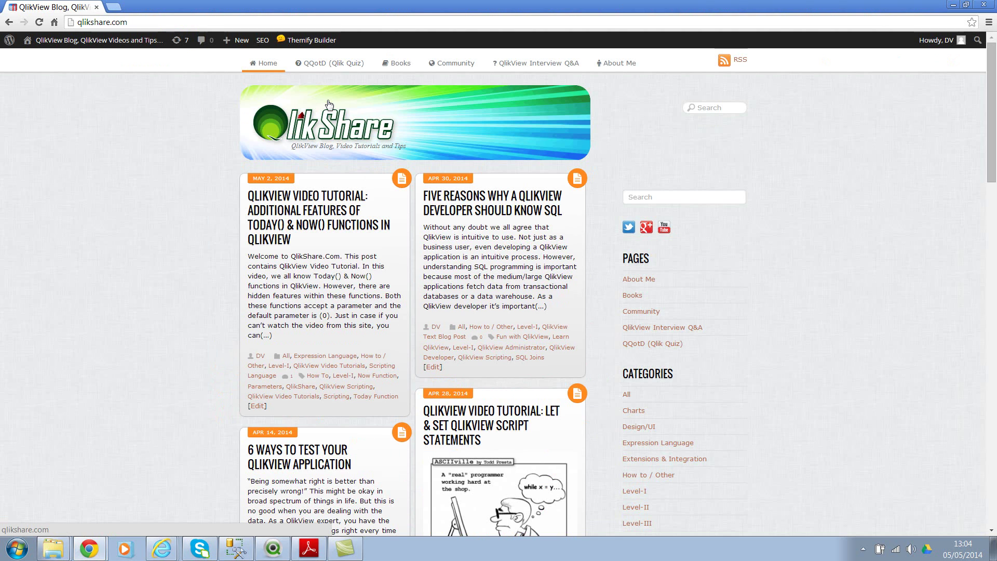
Step: On the Qlik Quiz page, answer QQotD 143 with option 1, 'QlikView creates a Key Field'
{"action": "left_click", "coordinate": [328, 66]}
{"action": "scroll", "coordinate": [371, 140], "scroll_direction": "down", "scroll_amount": 3}
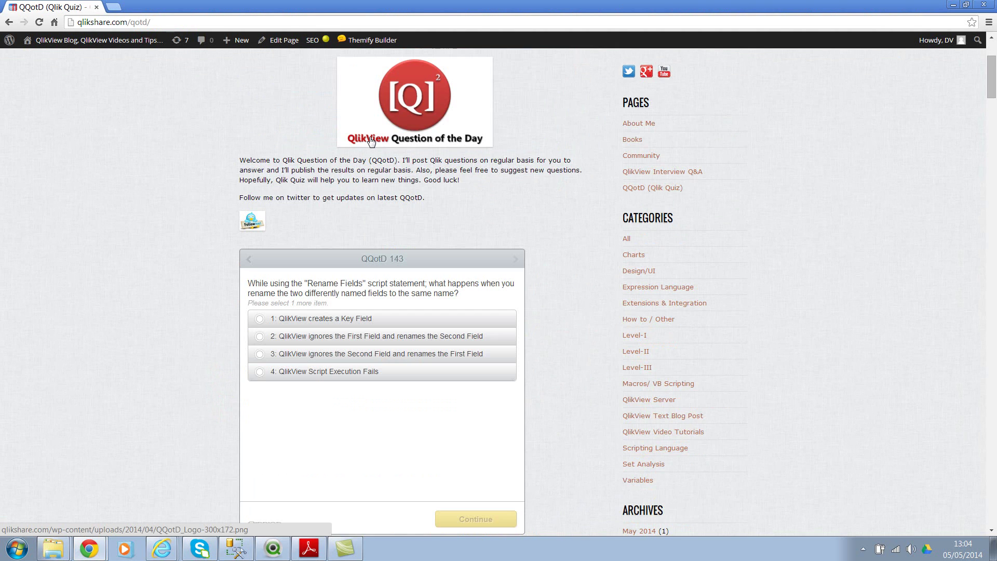
{"action": "scroll", "coordinate": [370, 140], "scroll_direction": "up", "scroll_amount": 1}
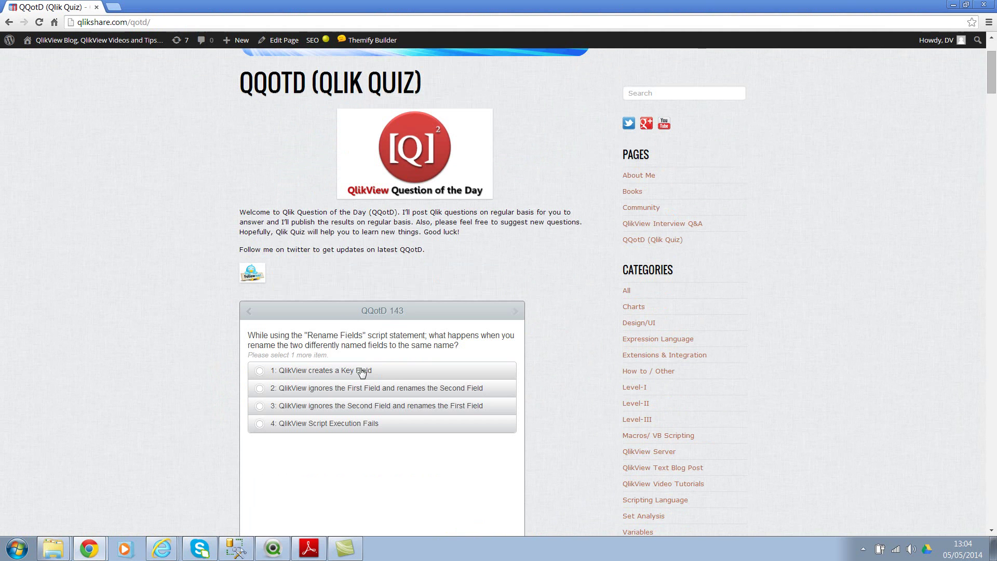
{"action": "left_click", "coordinate": [259, 370]}
{"action": "scroll", "coordinate": [364, 387], "scroll_direction": "down", "scroll_amount": 3}
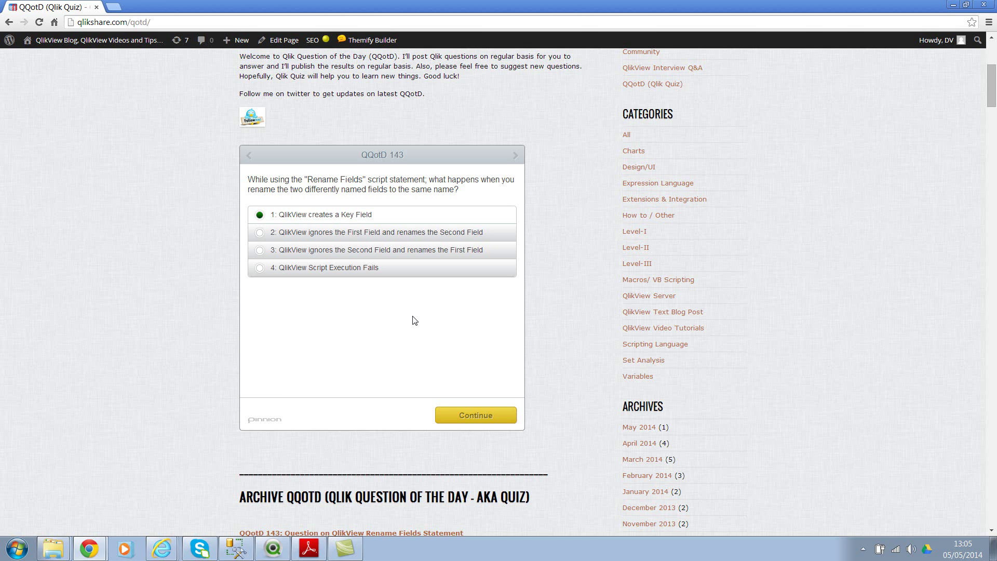
{"action": "scroll", "coordinate": [414, 320], "scroll_direction": "up", "scroll_amount": 4}
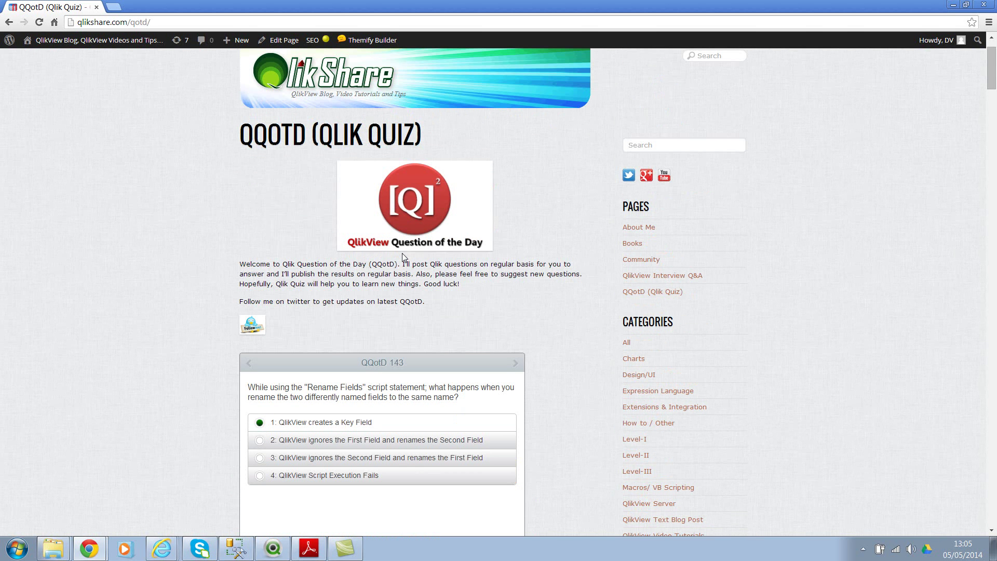